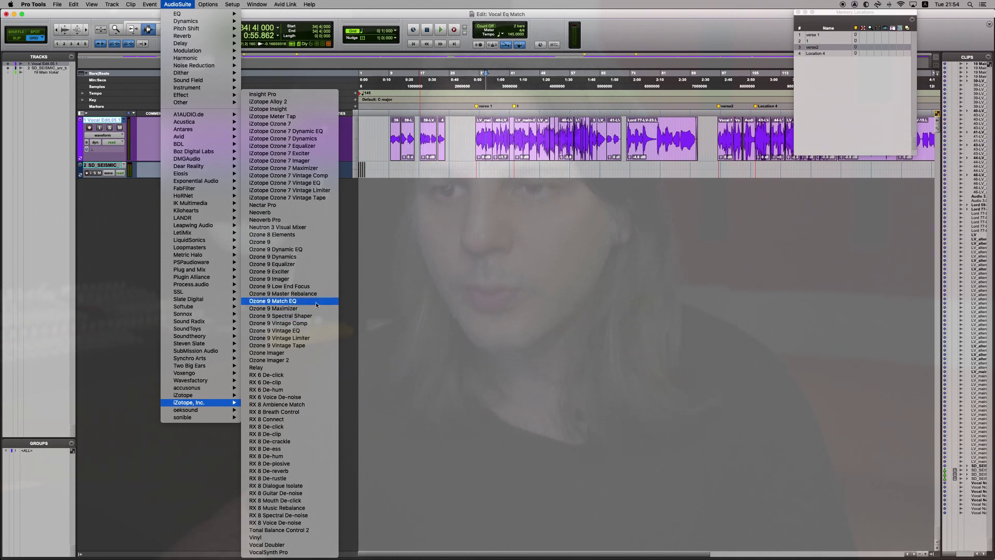
- Open the Ozone 9 Match EQ AudioSuite plug-in and position its window below the tracks
{"action": "left_click", "coordinate": [316, 301]}
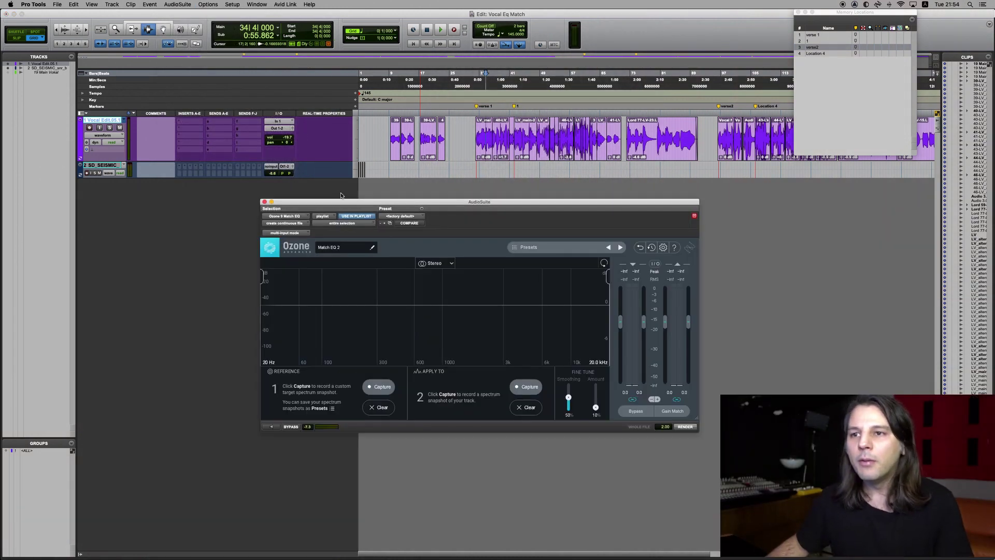
{"action": "left_click_drag", "start_coordinate": [338, 201], "coordinate": [367, 192]}
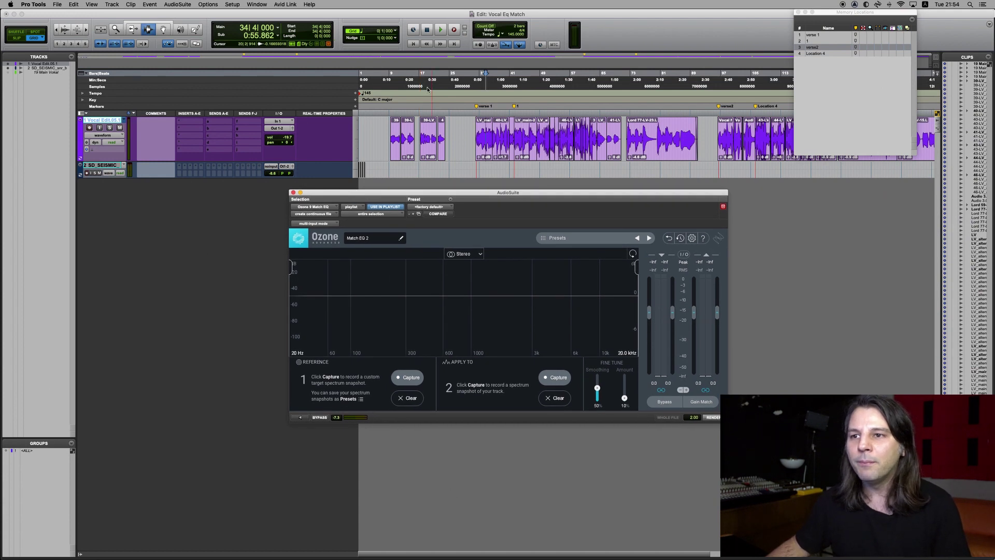
- Select the first two verse 1 clips, play them and raise the vocal track's volume to about -6 dB
{"action": "double_click", "coordinate": [485, 129]}
{"action": "double_click", "coordinate": [503, 130]}
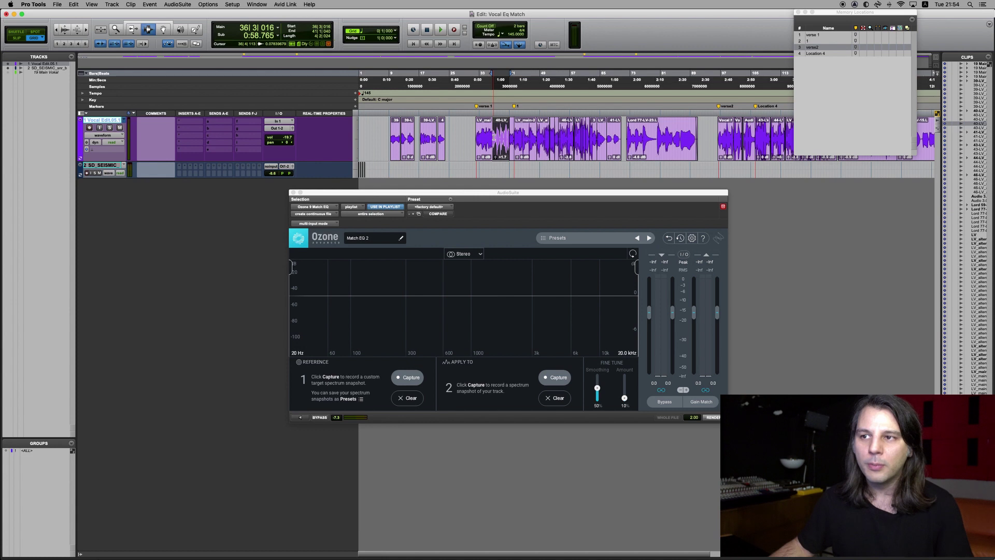
{"action": "double_click", "coordinate": [489, 134]}
{"action": "double_click", "coordinate": [501, 135], "text": "shift"}
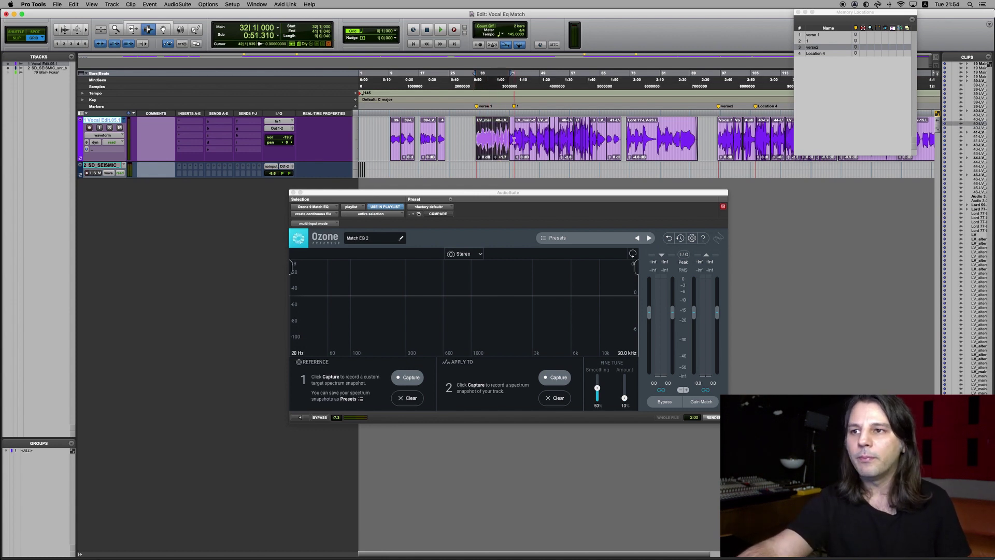
{"action": "key", "text": "space"}
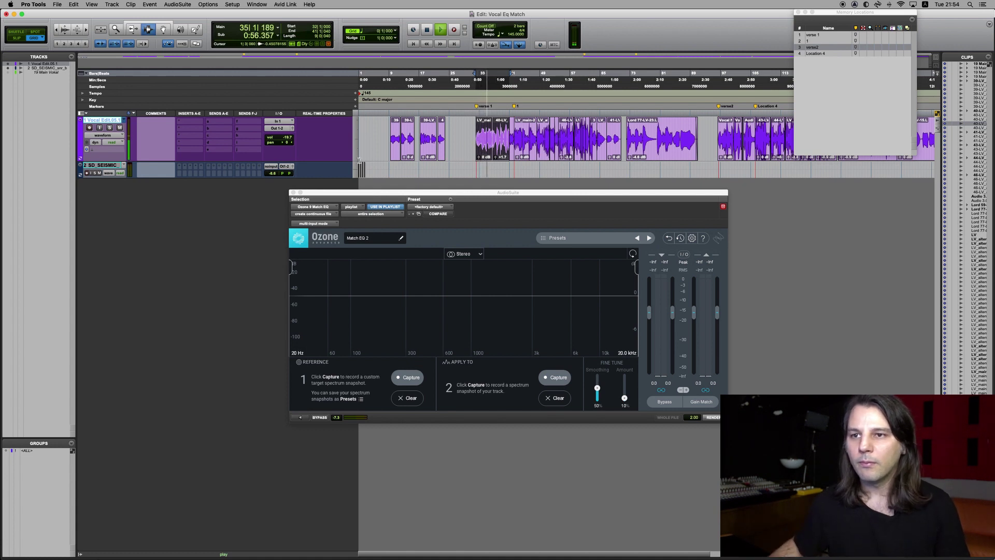
{"action": "left_click_drag", "start_coordinate": [283, 135], "coordinate": [283, 132]}
{"action": "key", "text": "space"}
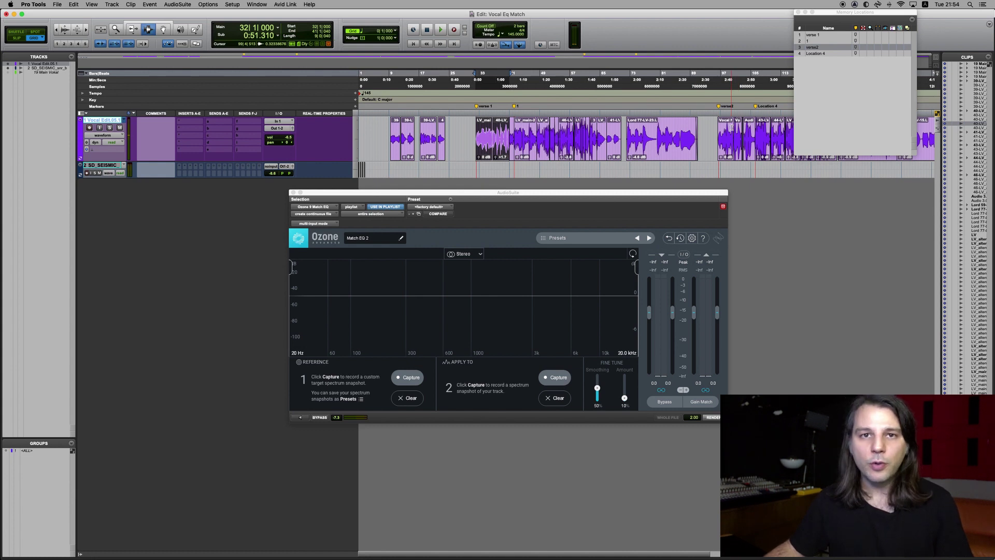
- Select the opening group of verse 2 vocal clips up to the Location 4 marker and audition it
{"action": "double_click", "coordinate": [732, 127]}
{"action": "double_click", "coordinate": [751, 135], "text": "shift"}
{"action": "key", "text": "space"}
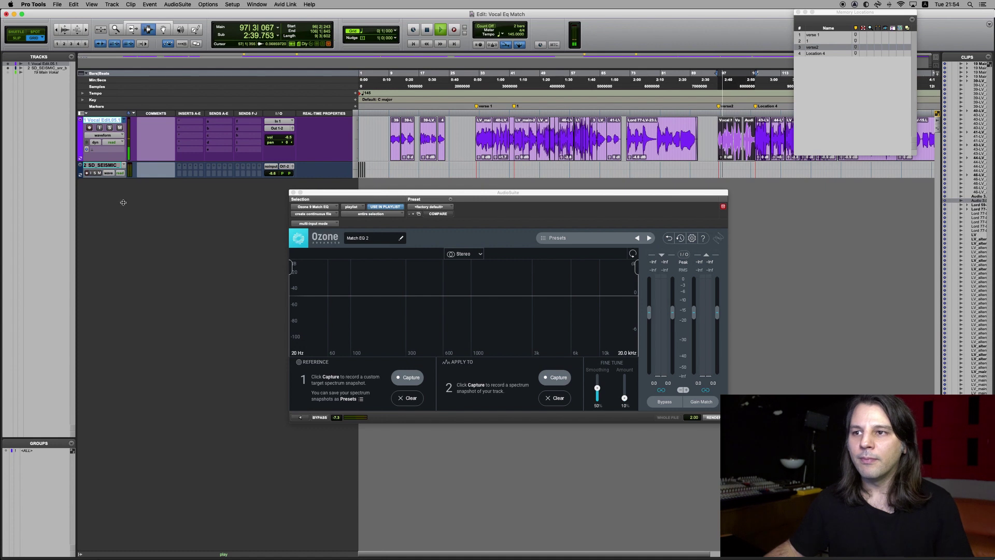
{"action": "key", "text": "space"}
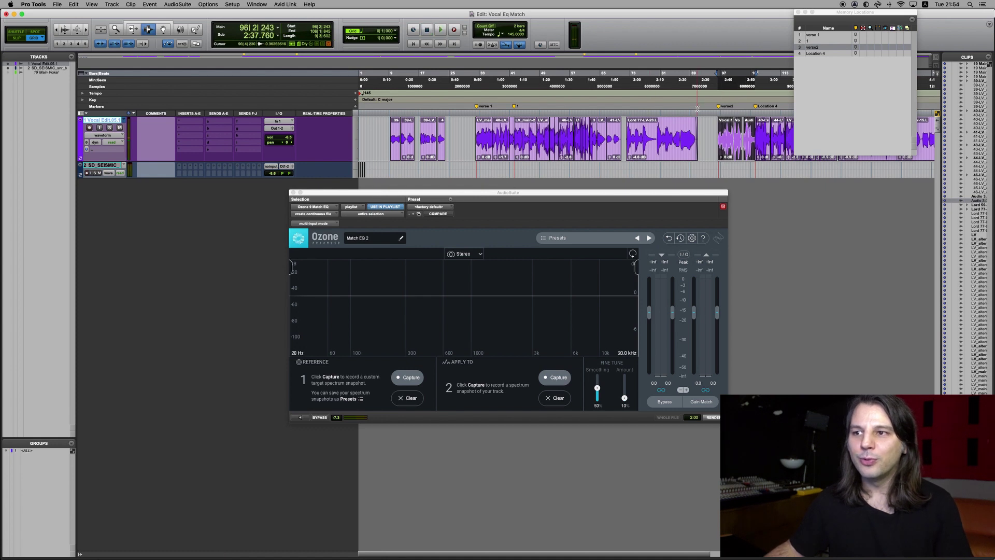
- Reselect the first two verse 1 clips and play them to compare their tone with verse 2
{"action": "left_click_drag", "start_coordinate": [476, 136], "coordinate": [510, 134]}
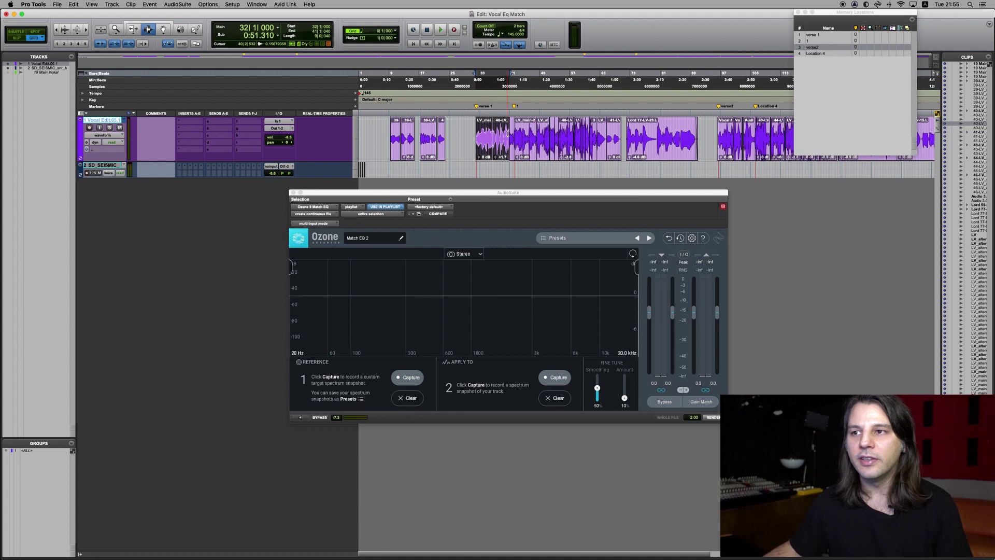
{"action": "key", "text": "space"}
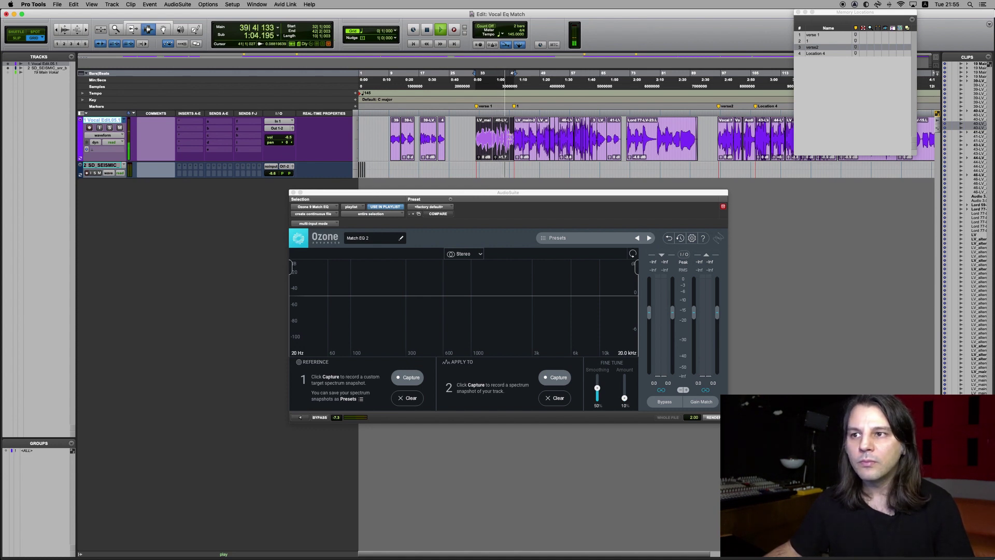
{"action": "key", "text": "space"}
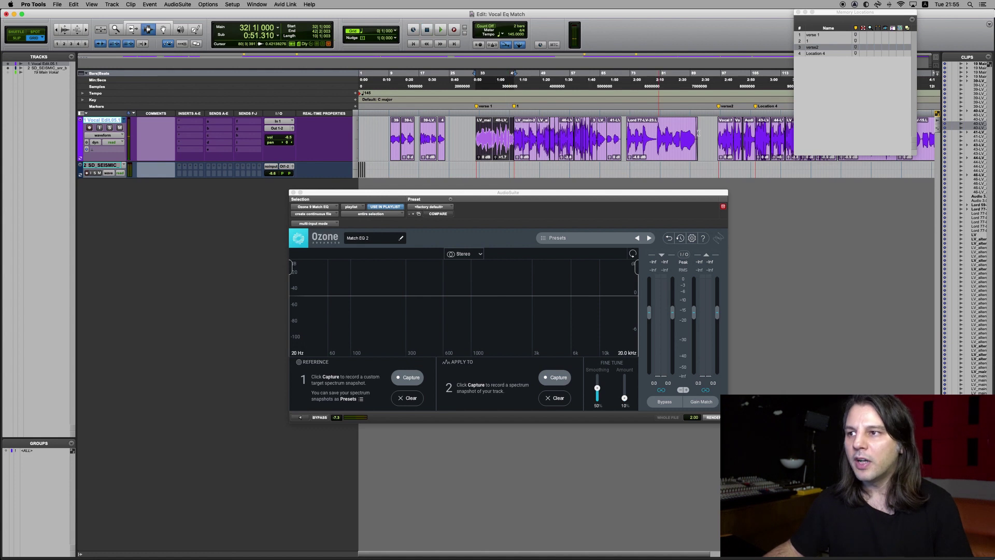
- Play the opening verse 2 clips again for comparison and shift the Match EQ window slightly aside
{"action": "left_click", "coordinate": [729, 139]}
{"action": "left_click", "coordinate": [753, 139], "text": "shift"}
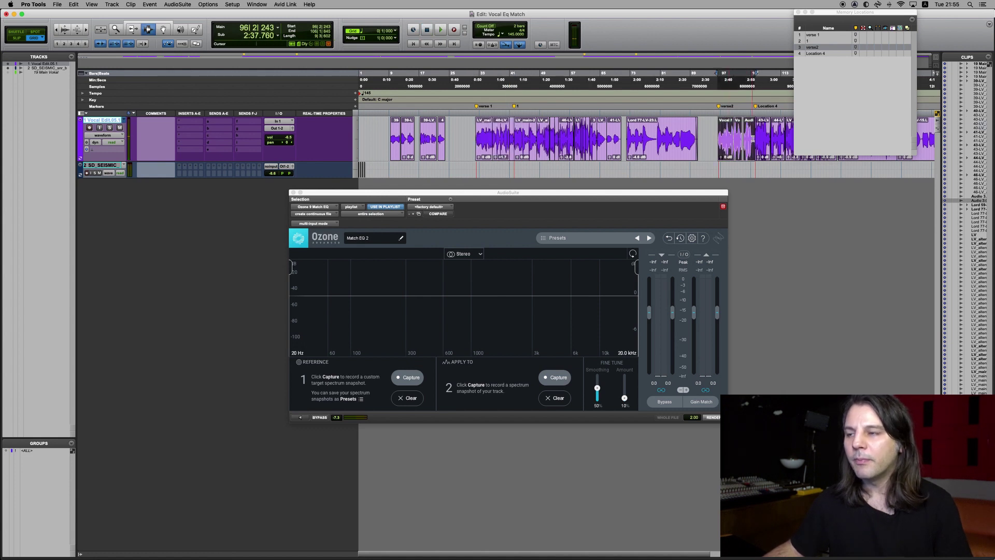
{"action": "key", "text": "space"}
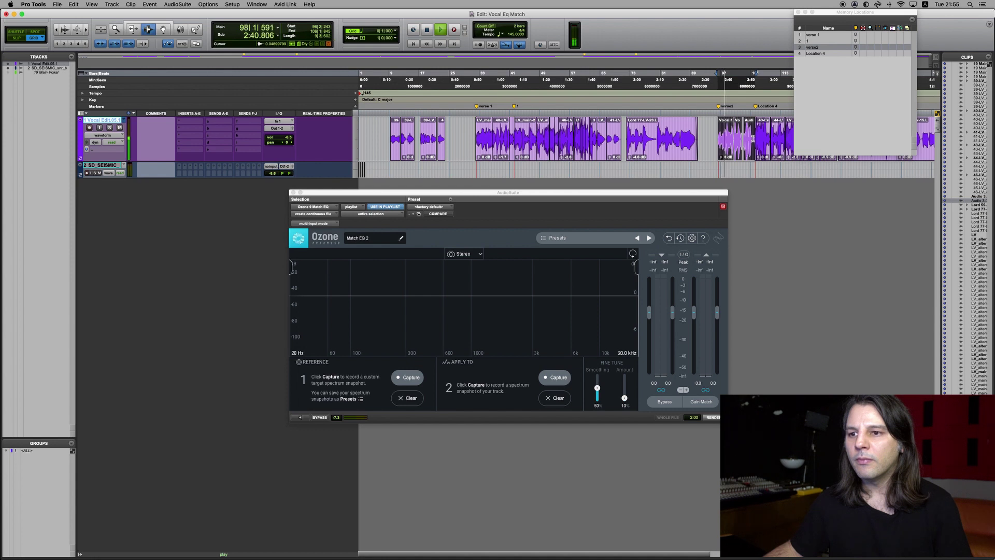
{"action": "left_click_drag", "start_coordinate": [568, 193], "coordinate": [624, 199]}
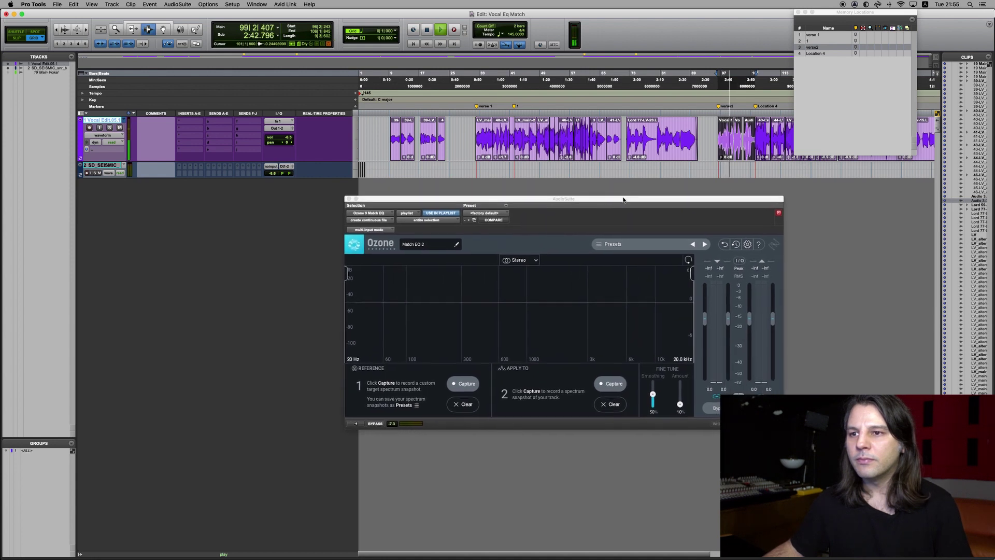
{"action": "key", "text": "space"}
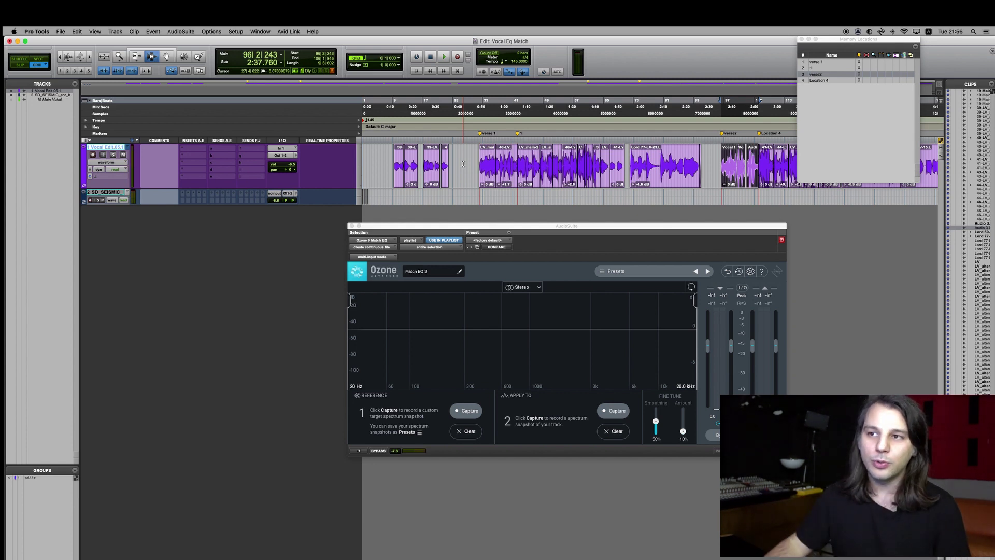
- Capture the first two verse 1 clips as the Match EQ reference spectrum by previewing the selection
{"action": "left_click", "coordinate": [507, 148]}
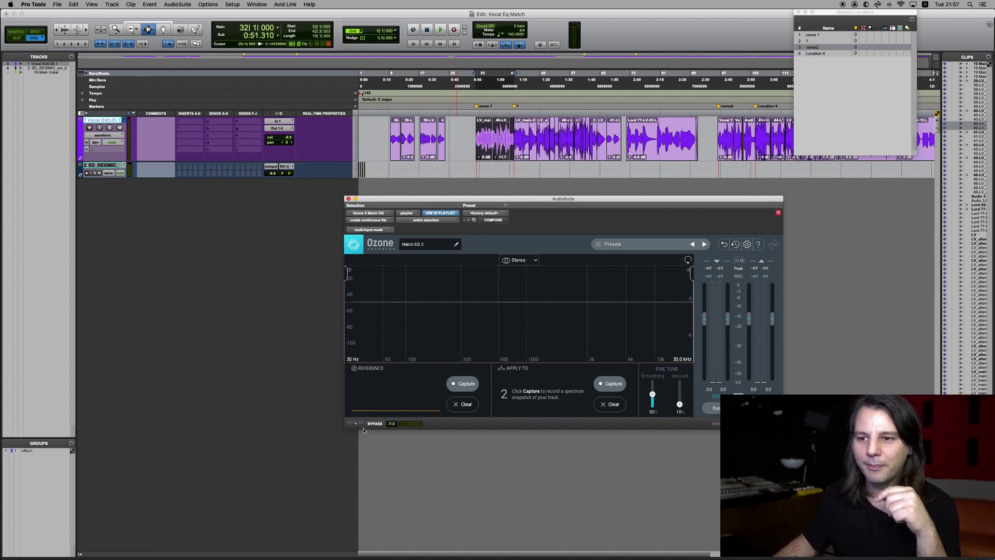
{"action": "left_click", "coordinate": [467, 384]}
{"action": "left_click", "coordinate": [355, 424]}
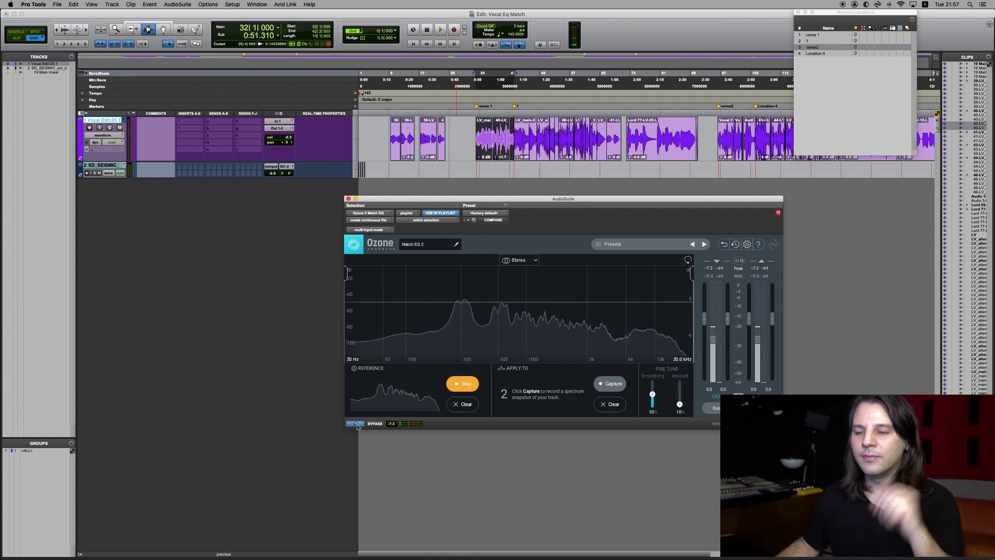
{"action": "left_click", "coordinate": [356, 424]}
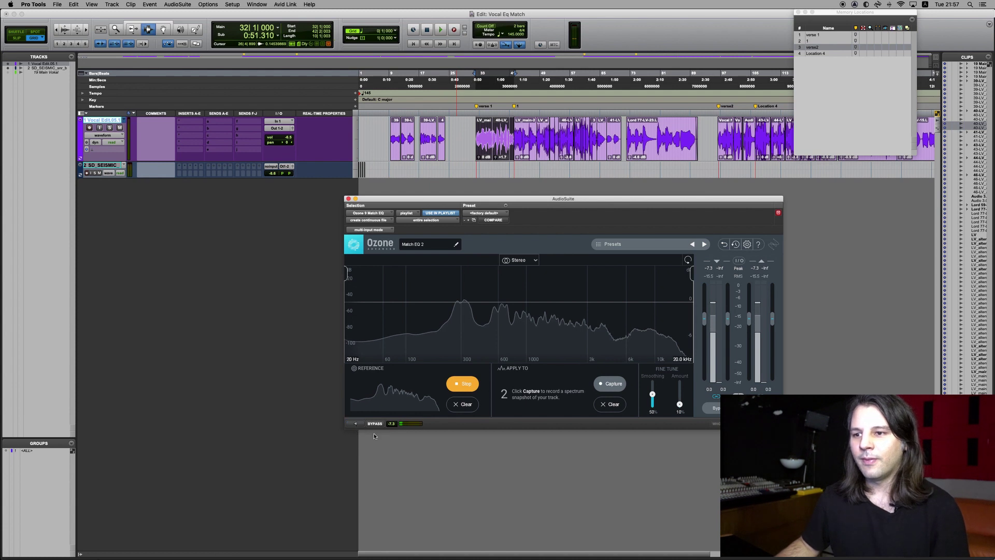
{"action": "left_click", "coordinate": [464, 384]}
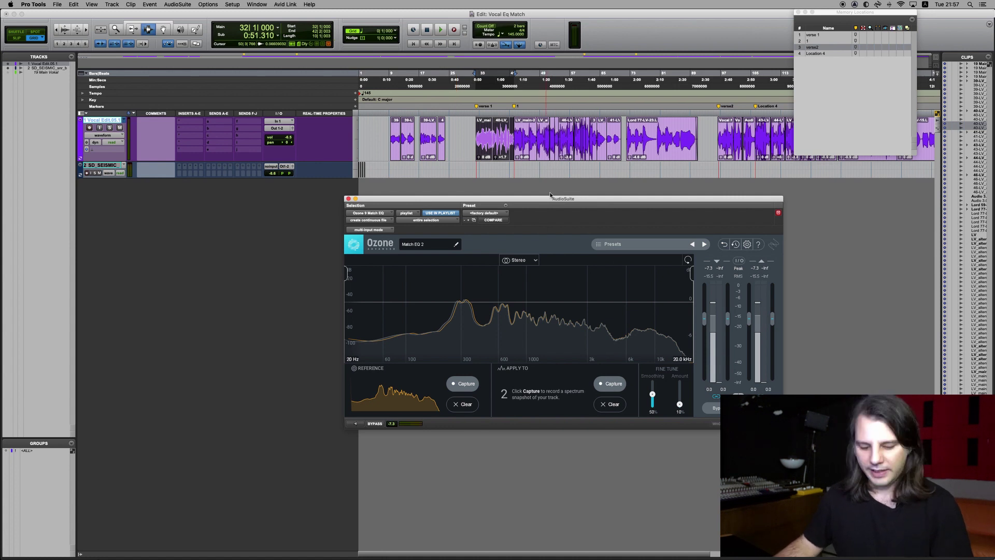
- Select the opening verse 2 clips and capture their spectrum as the Match EQ's Apply To snapshot during preview
{"action": "scroll", "coordinate": [562, 160], "scroll_direction": "right", "scroll_amount": 5}
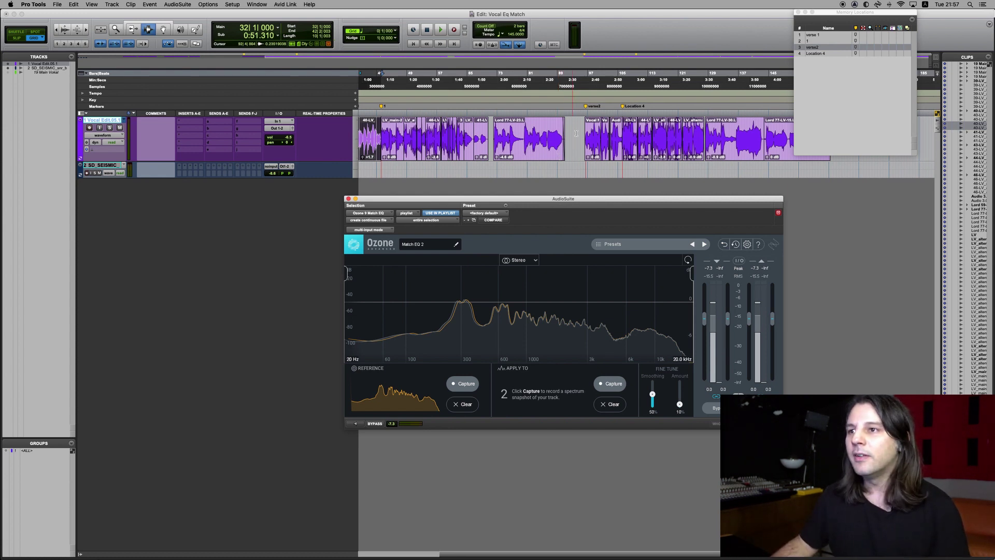
{"action": "double_click", "coordinate": [594, 136]}
{"action": "left_click", "coordinate": [618, 136], "text": "shift"}
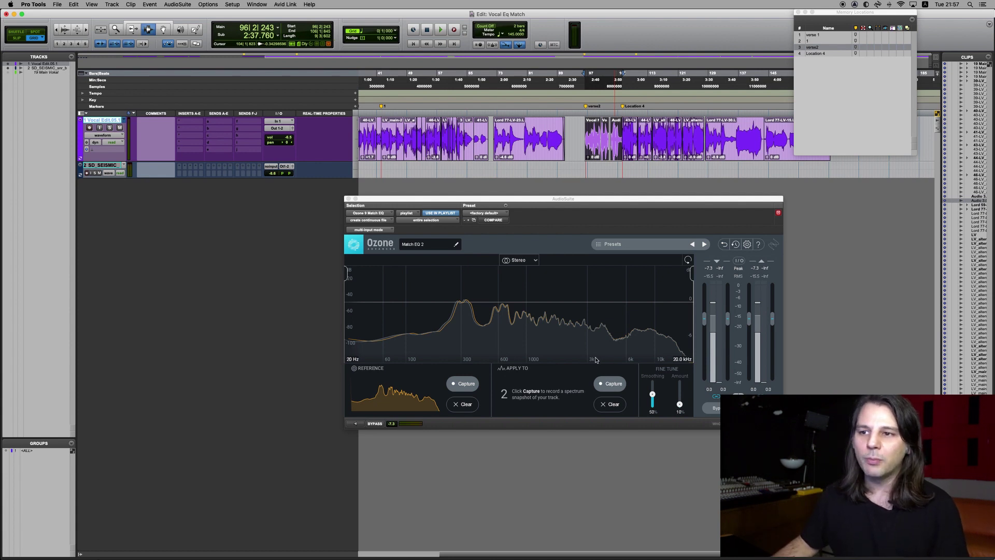
{"action": "left_click", "coordinate": [613, 385]}
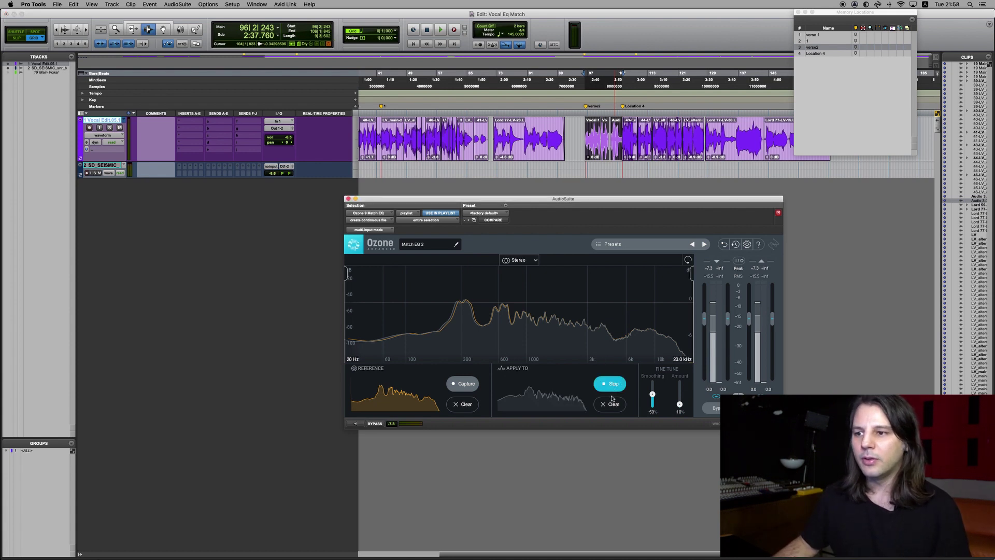
{"action": "left_click", "coordinate": [356, 424]}
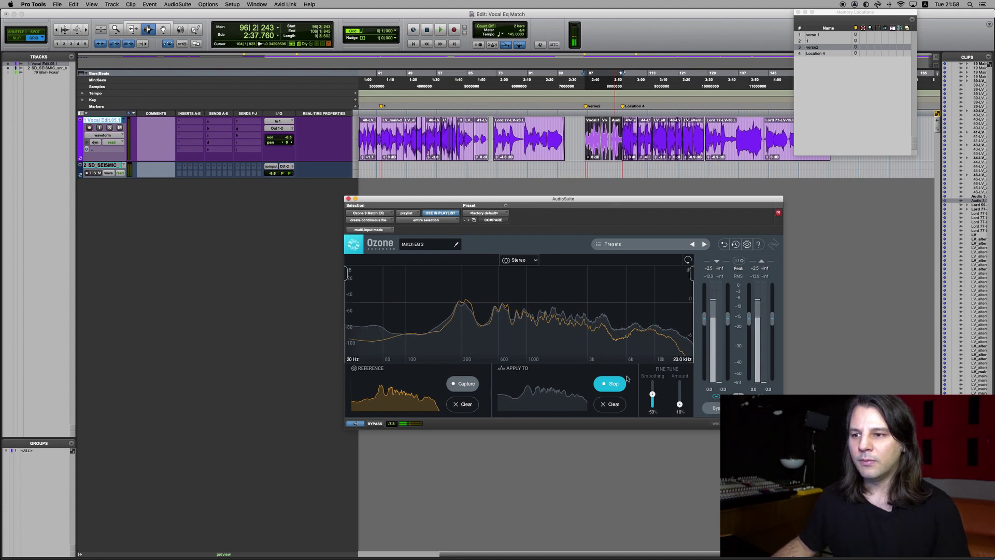
{"action": "left_click", "coordinate": [610, 385]}
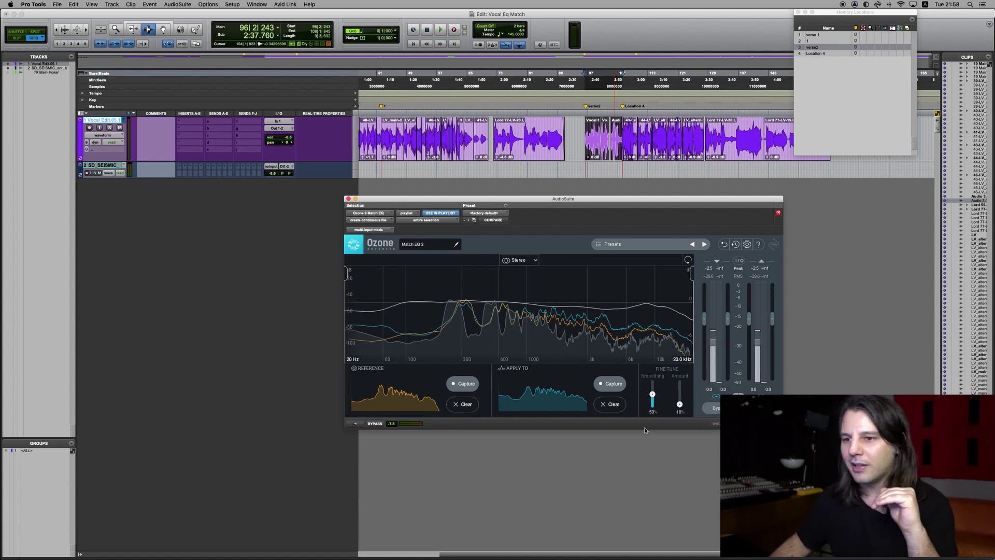
- Set the match smoothing to 78% and the amount to 48% while previewing the verse 2 selection
{"action": "left_click", "coordinate": [356, 424]}
{"action": "left_click_drag", "start_coordinate": [679, 404], "coordinate": [682, 397]}
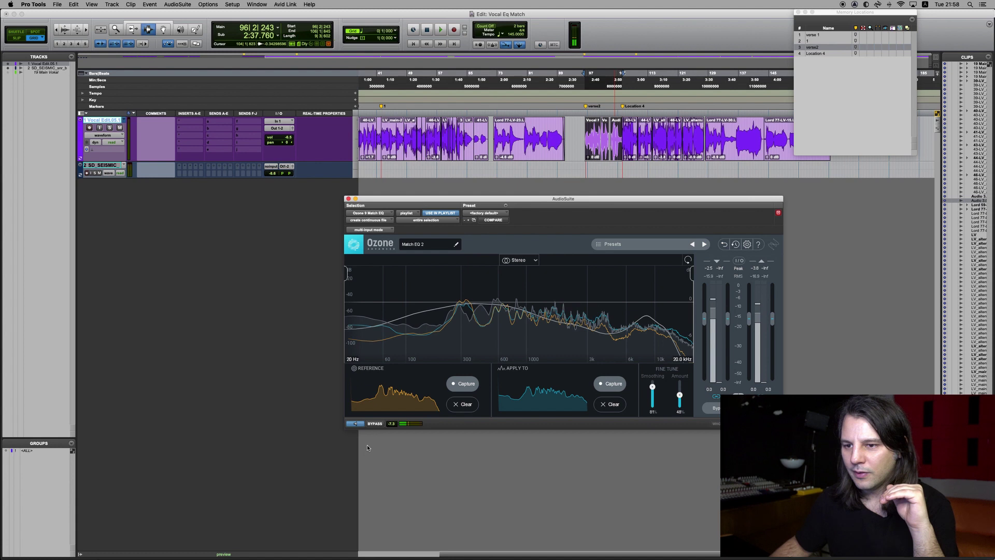
{"action": "left_click", "coordinate": [355, 425]}
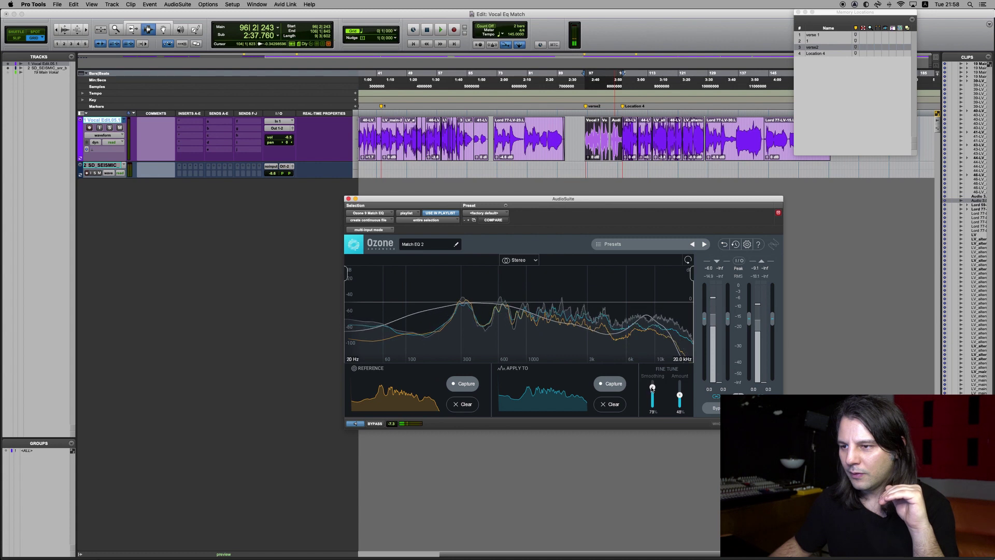
- Compare the preview with and without the Match EQ bypassed, and raise the match amount to 57%
{"action": "left_click", "coordinate": [375, 424]}
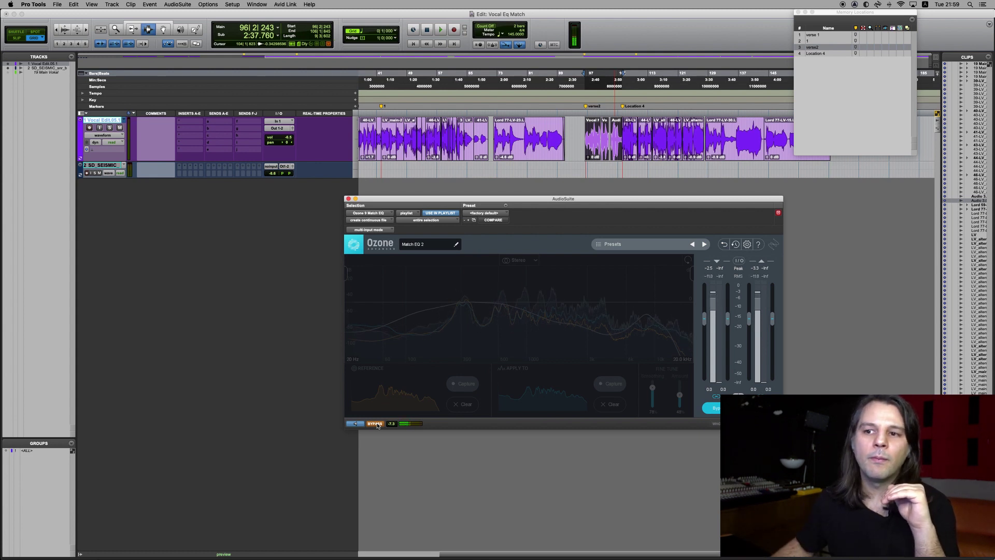
{"action": "left_click", "coordinate": [375, 424]}
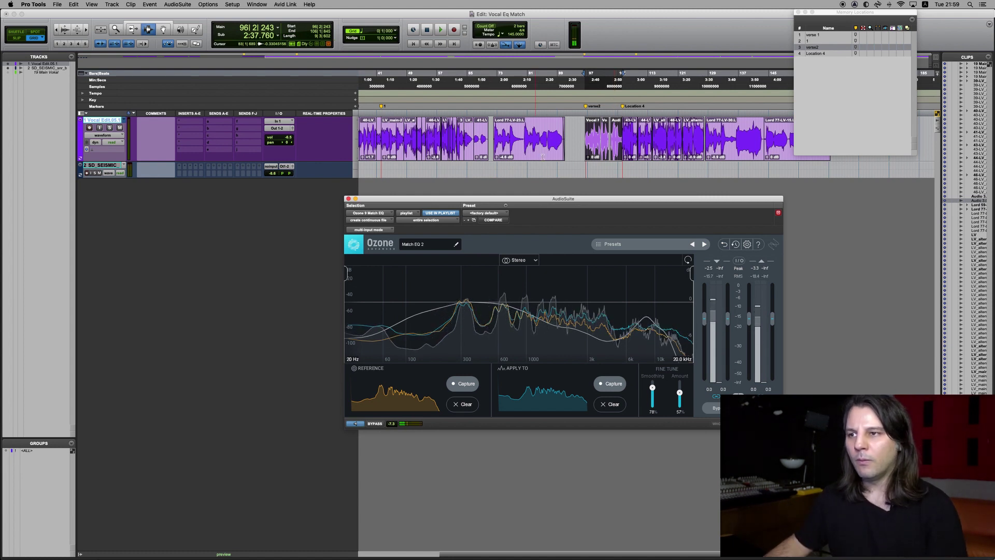
{"action": "key", "text": "space"}
- Select the first verse 1 clip and play it as the tonal reference
{"action": "scroll", "coordinate": [442, 167], "scroll_direction": "left", "scroll_amount": 5}
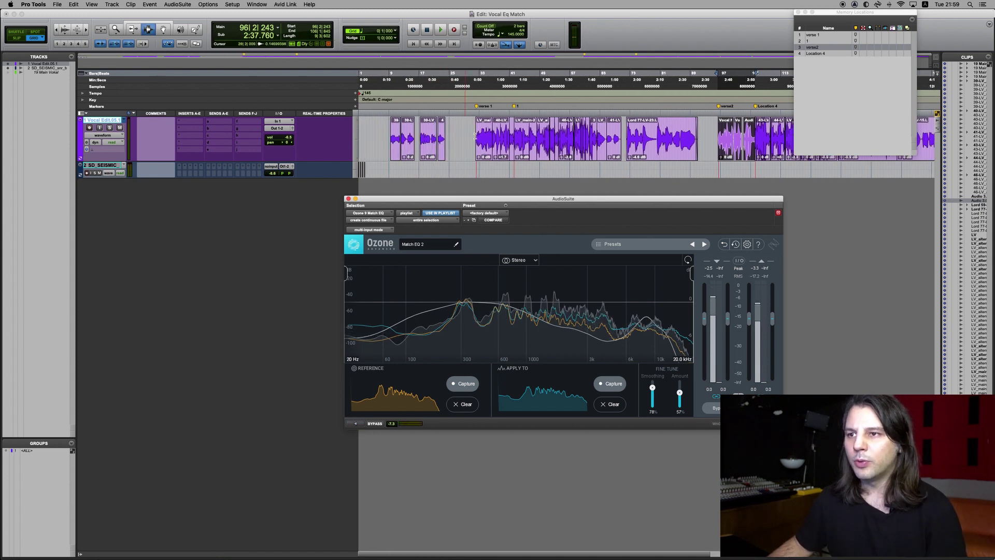
{"action": "left_click_drag", "start_coordinate": [475, 136], "coordinate": [494, 137]}
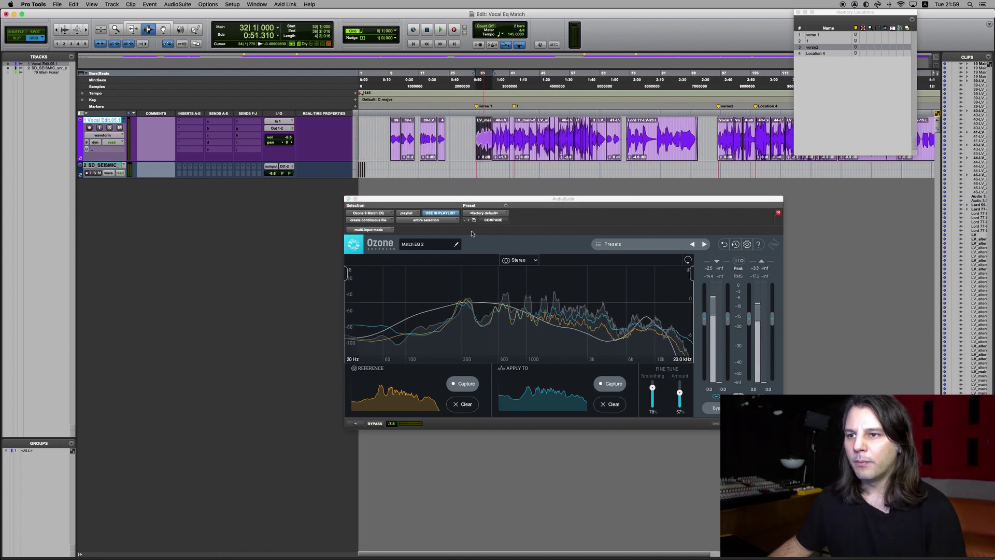
{"action": "key", "text": "space"}
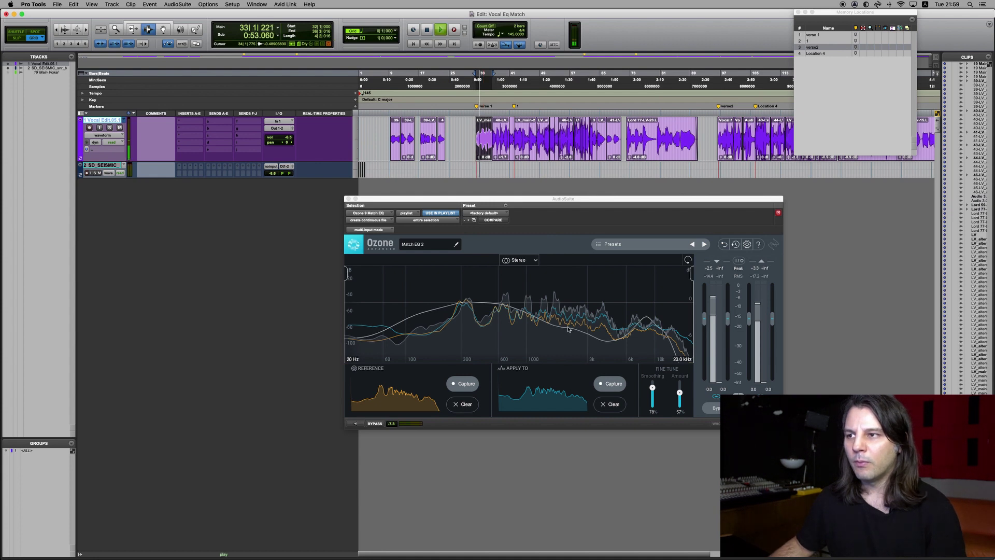
- Preview the first verse 2 clip through the Match EQ and set the match amount to 56%
{"action": "left_click", "coordinate": [725, 137]}
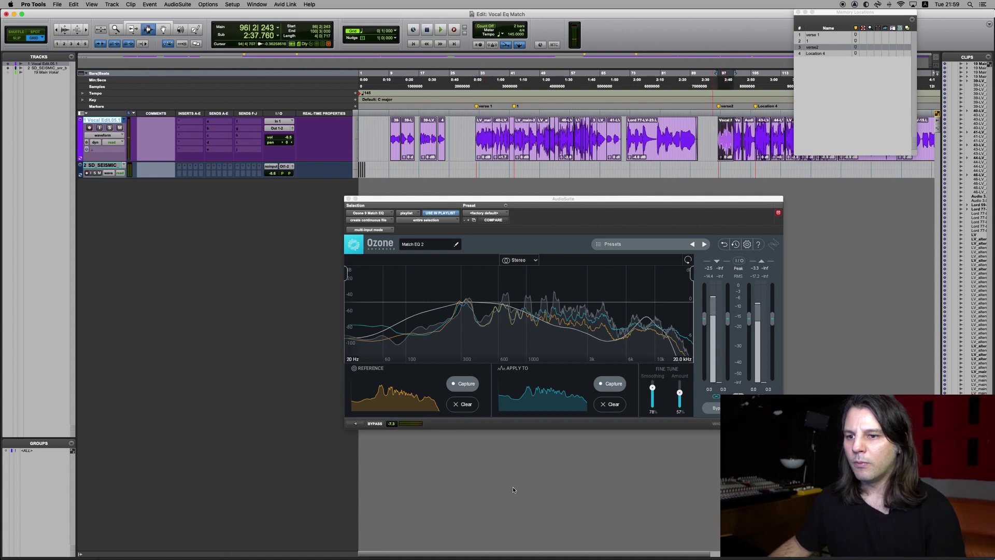
{"action": "left_click", "coordinate": [358, 425]}
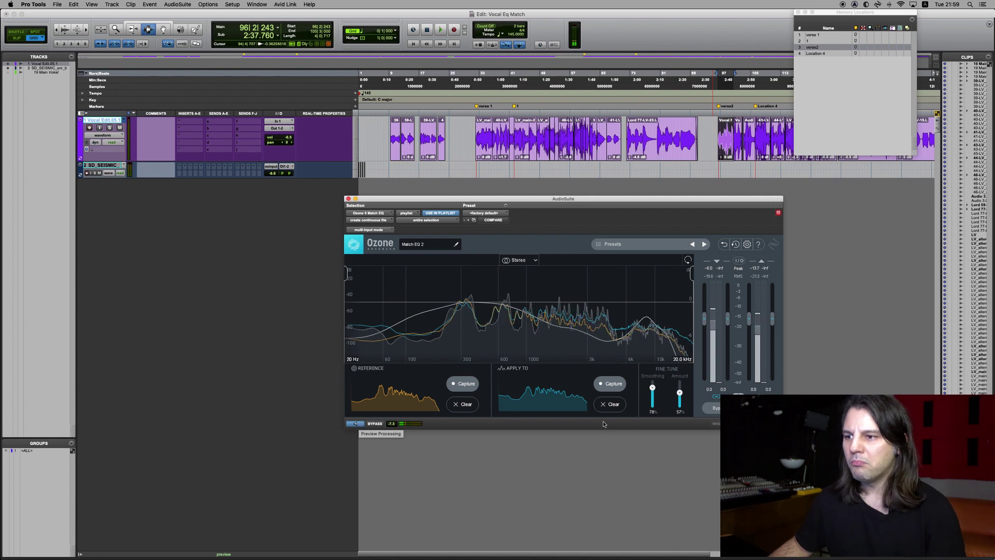
{"action": "left_click_drag", "start_coordinate": [679, 394], "coordinate": [678, 395]}
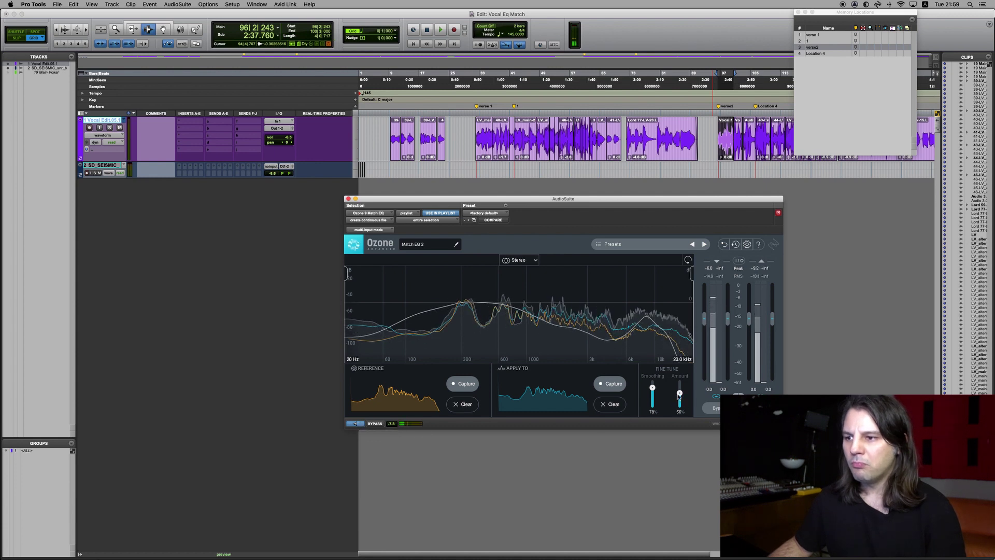
{"action": "key", "text": "space"}
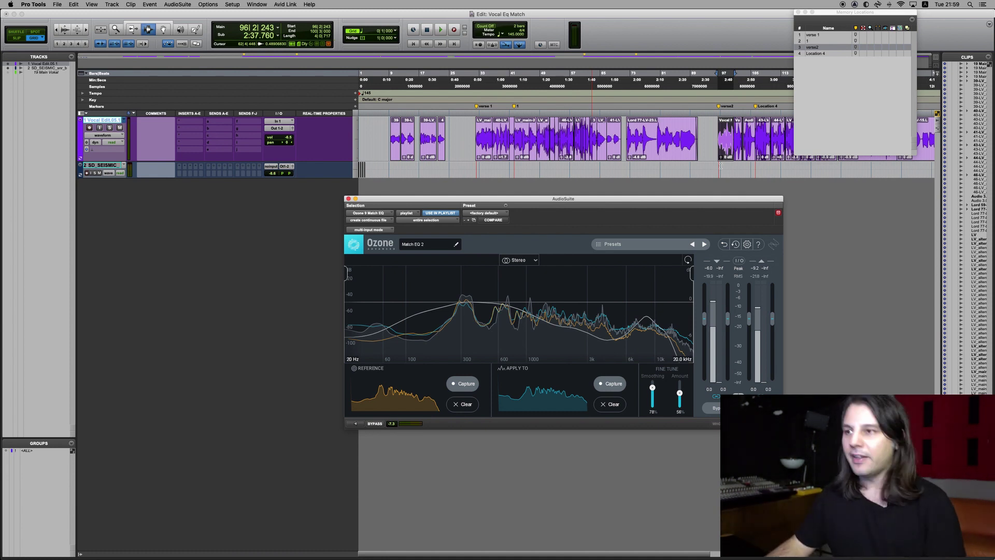
- Extend the selection to the second verse 2 clip, play it, and render both clips through the Match EQ
{"action": "key", "text": "t"}
{"action": "scroll", "coordinate": [729, 159], "scroll_direction": "right", "scroll_amount": 3}
{"action": "scroll", "coordinate": [729, 159], "scroll_direction": "left", "scroll_amount": 3}
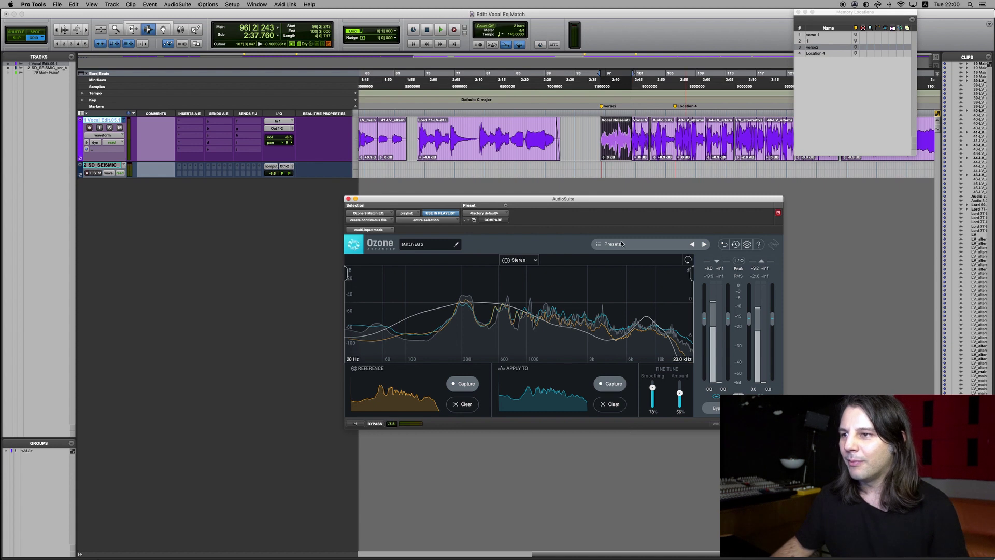
{"action": "left_click", "coordinate": [643, 140], "text": "shift"}
{"action": "key", "text": "space"}
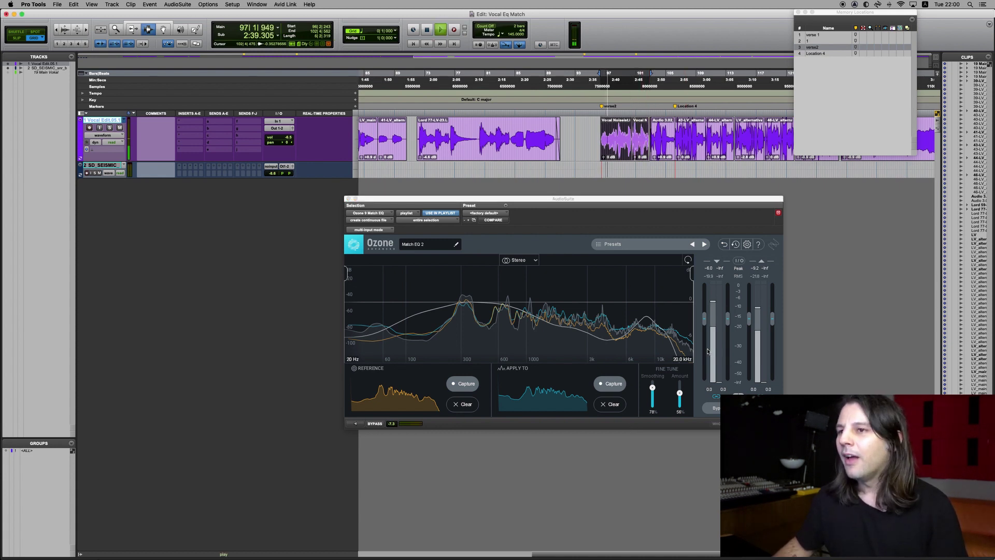
{"action": "key", "text": "space"}
{"action": "left_click", "coordinate": [766, 423]}
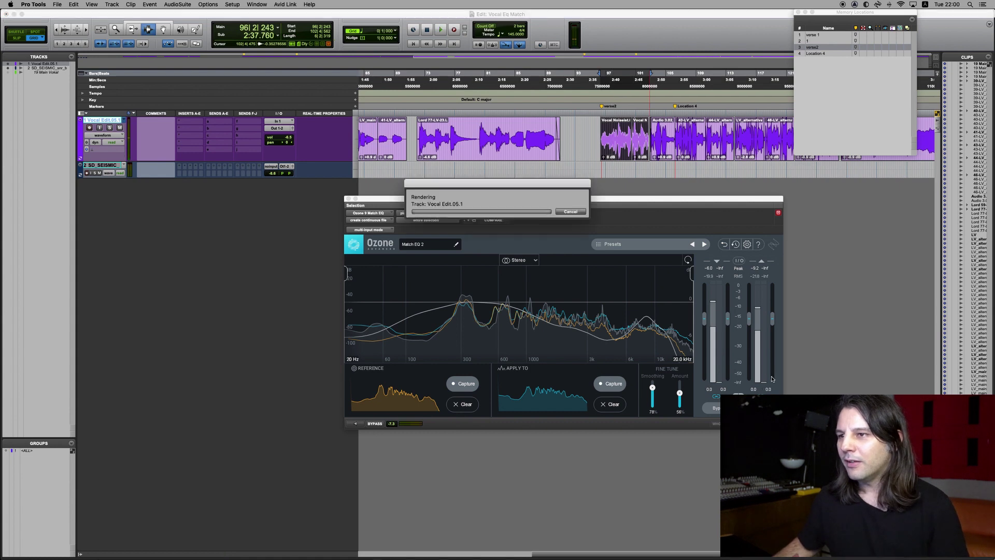
- Select the Audio 3.02 clip in verse 2, preview it through the Match EQ, and render it
{"action": "left_click", "coordinate": [667, 140]}
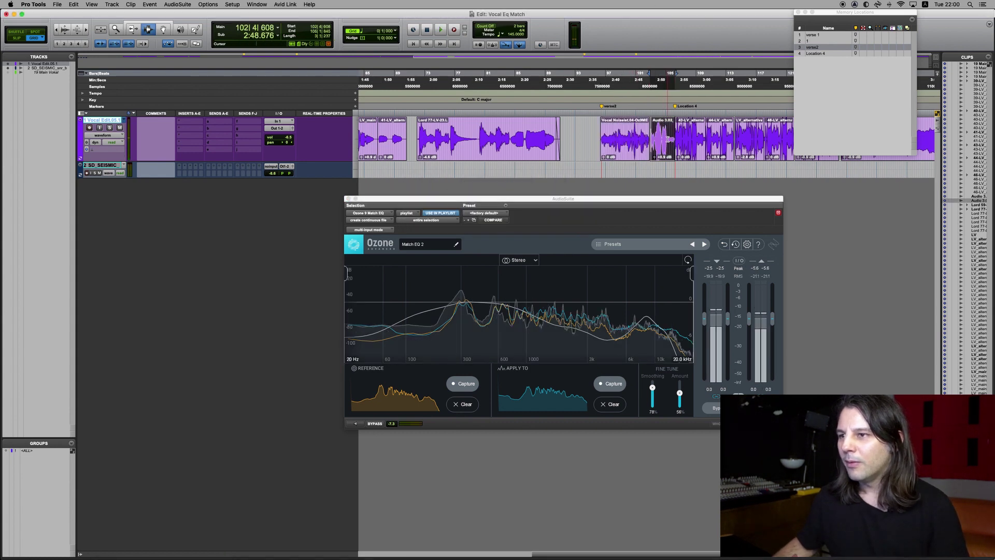
{"action": "left_click", "coordinate": [354, 423]}
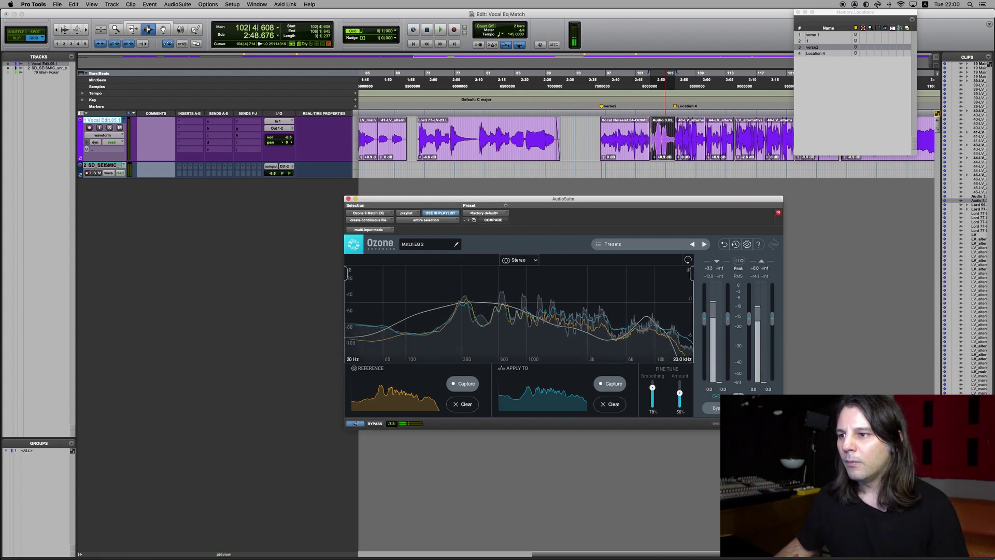
{"action": "left_click", "coordinate": [761, 423]}
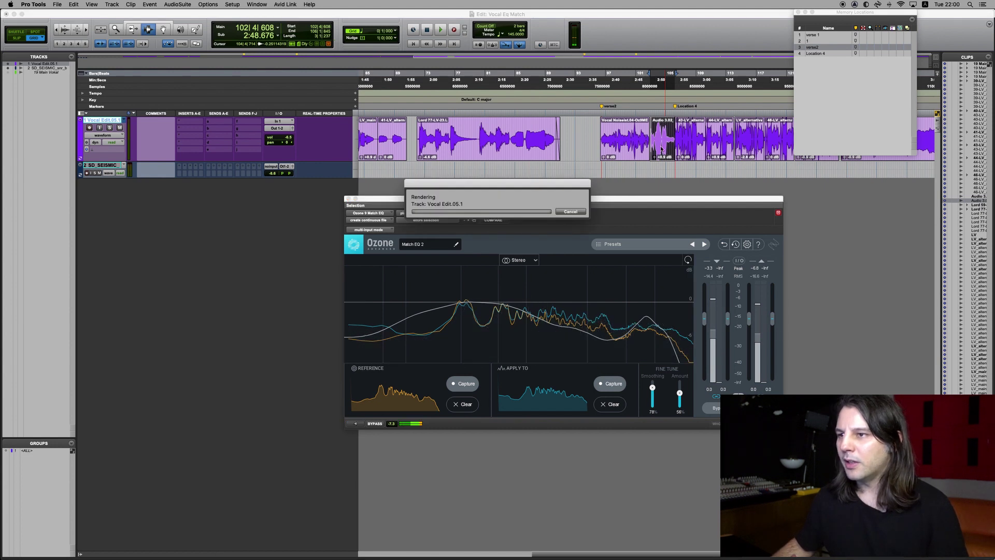
- Play the clip starting at the Location 4 marker unprocessed and compare it with its Match EQ preview
{"action": "double_click", "coordinate": [690, 147]}
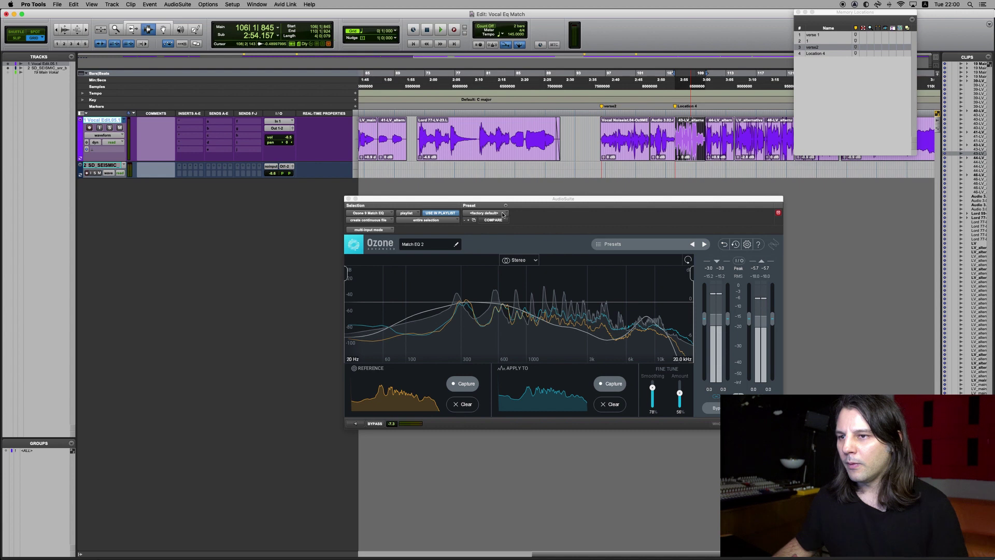
{"action": "key", "text": "space"}
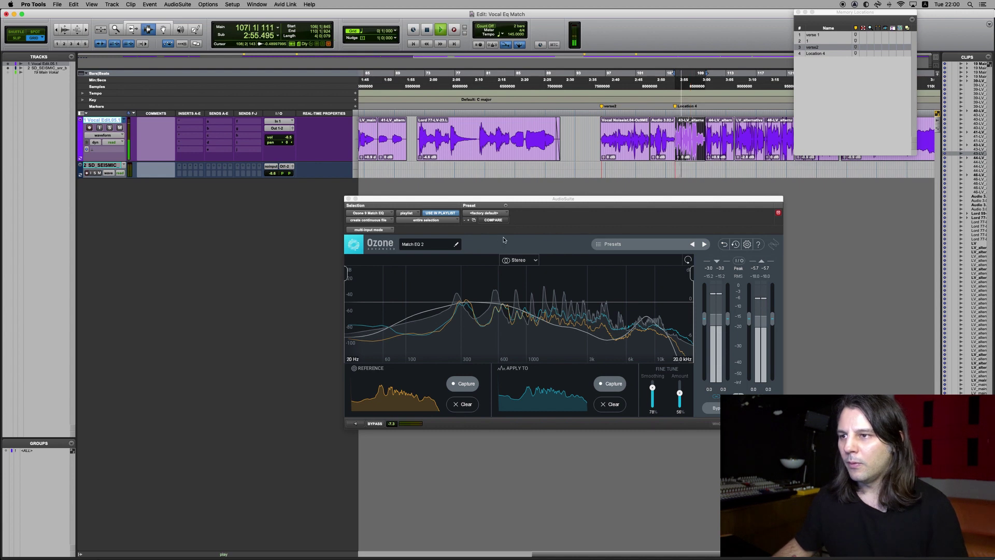
{"action": "key", "text": "space"}
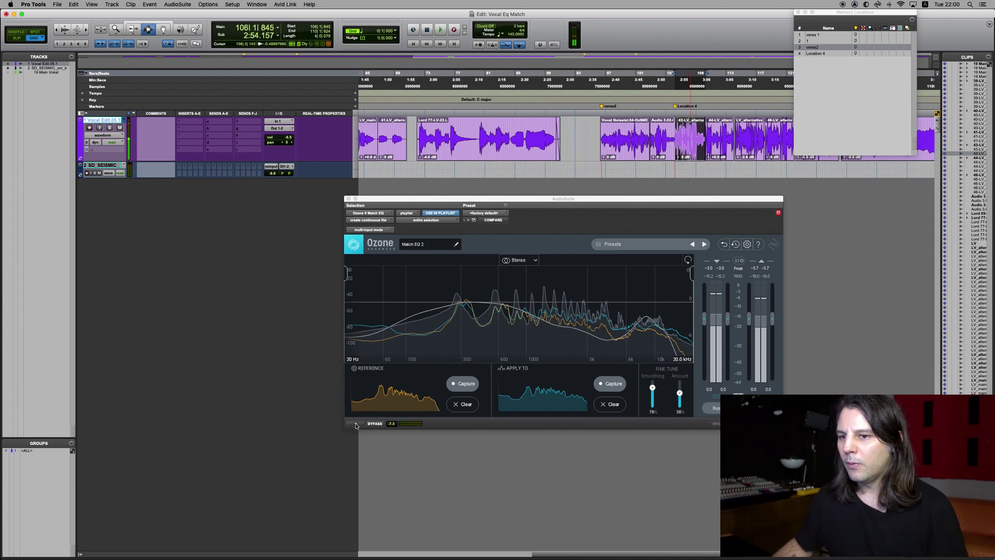
{"action": "left_click", "coordinate": [355, 424]}
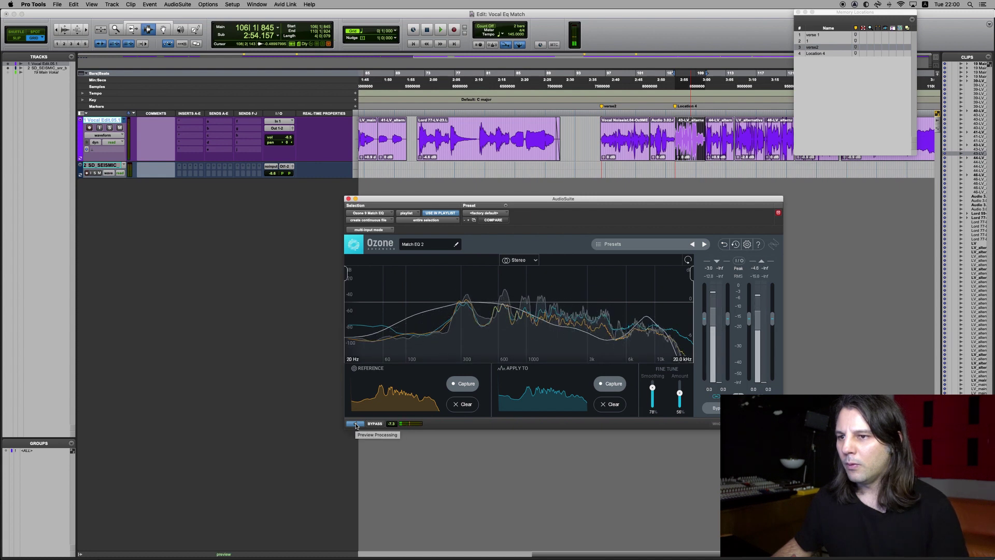
{"action": "key", "text": "space"}
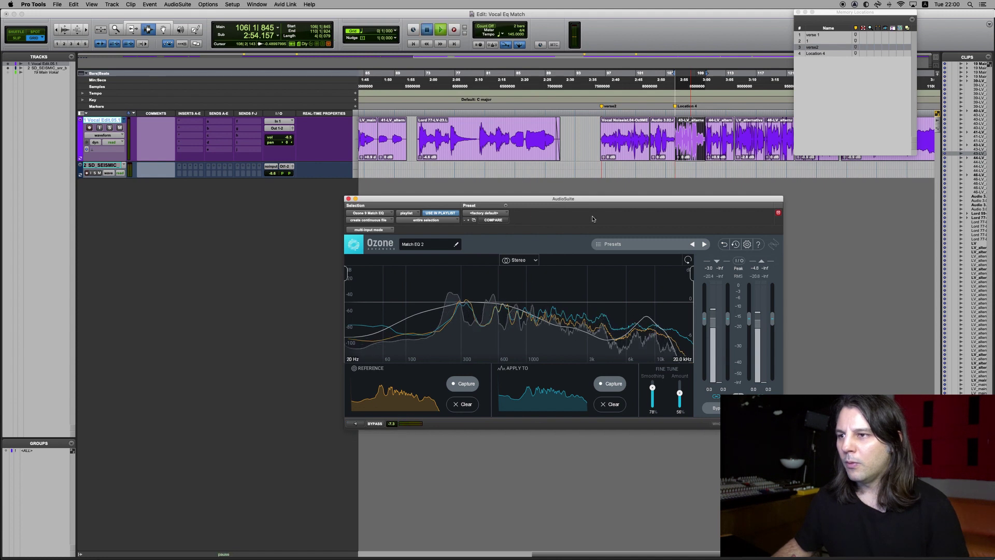
{"action": "left_click_drag", "start_coordinate": [679, 157], "coordinate": [709, 159]}
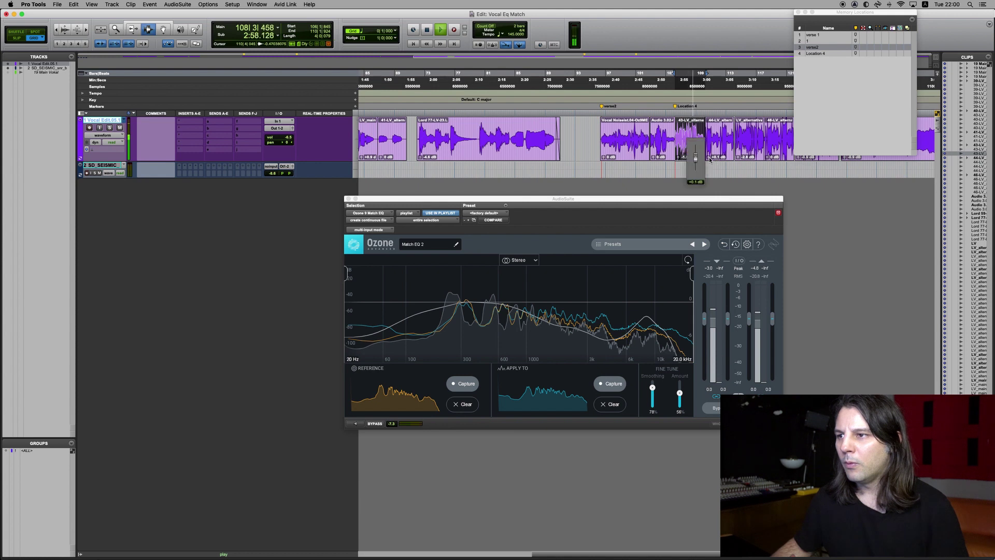
- Audition the two clips following the 43-LV_alternative clip, select both, and render them through the Match EQ
{"action": "left_click", "coordinate": [719, 137]}
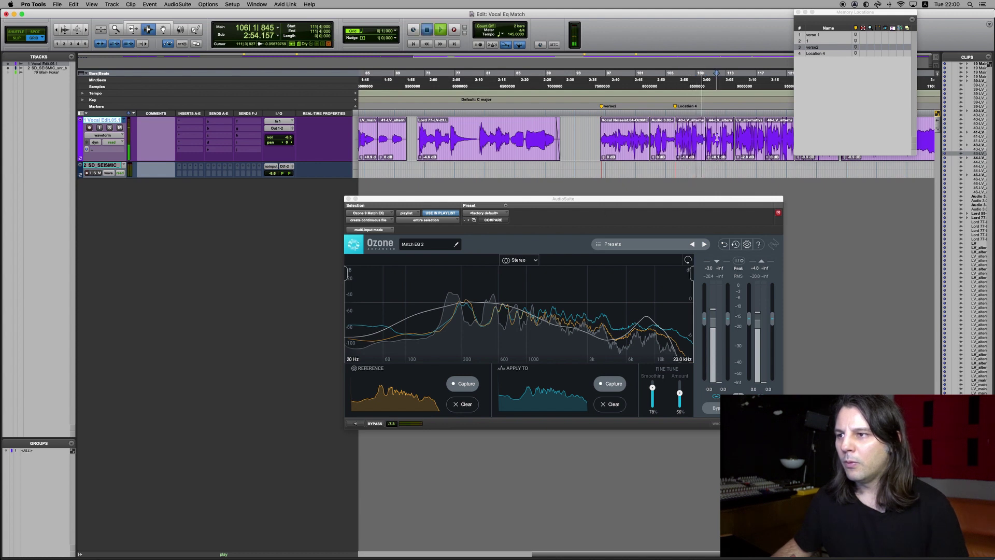
{"action": "key", "text": "space"}
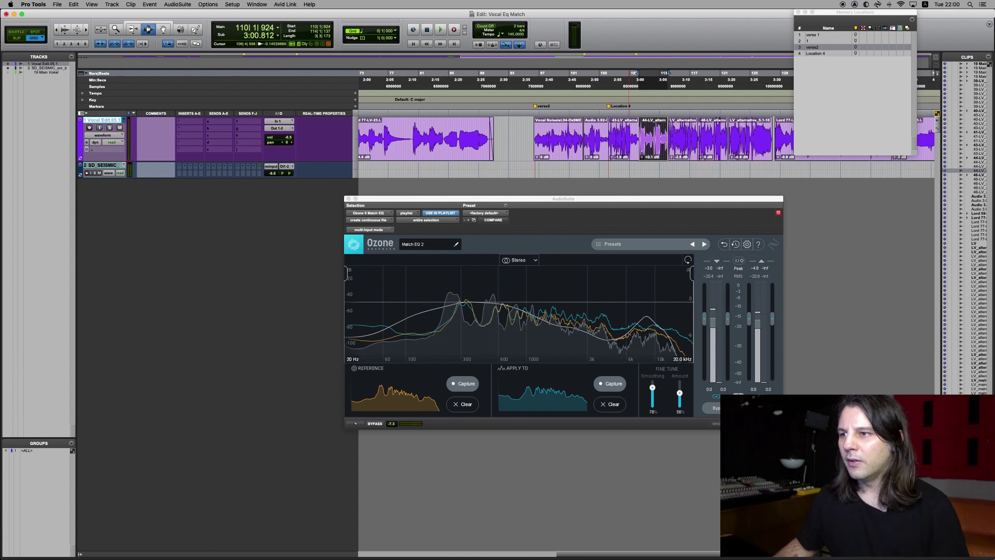
{"action": "left_click", "coordinate": [680, 141]}
{"action": "key", "text": "space"}
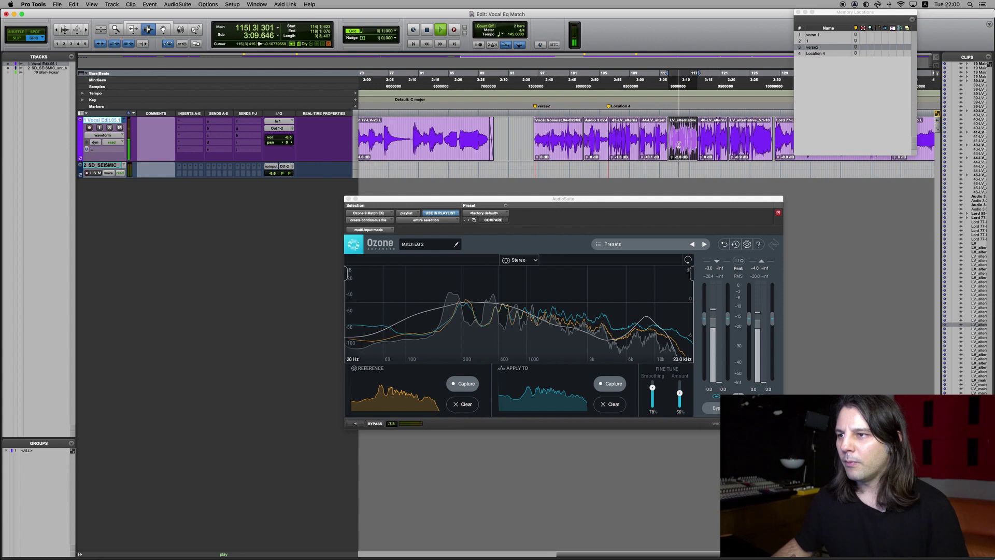
{"action": "key", "text": "space"}
{"action": "left_click", "coordinate": [655, 153]}
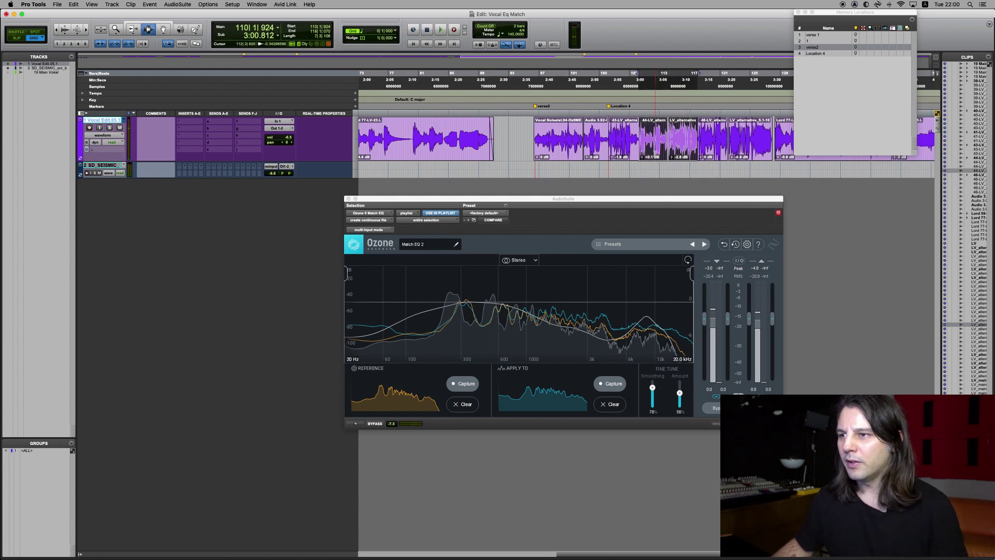
{"action": "left_click", "coordinate": [762, 424]}
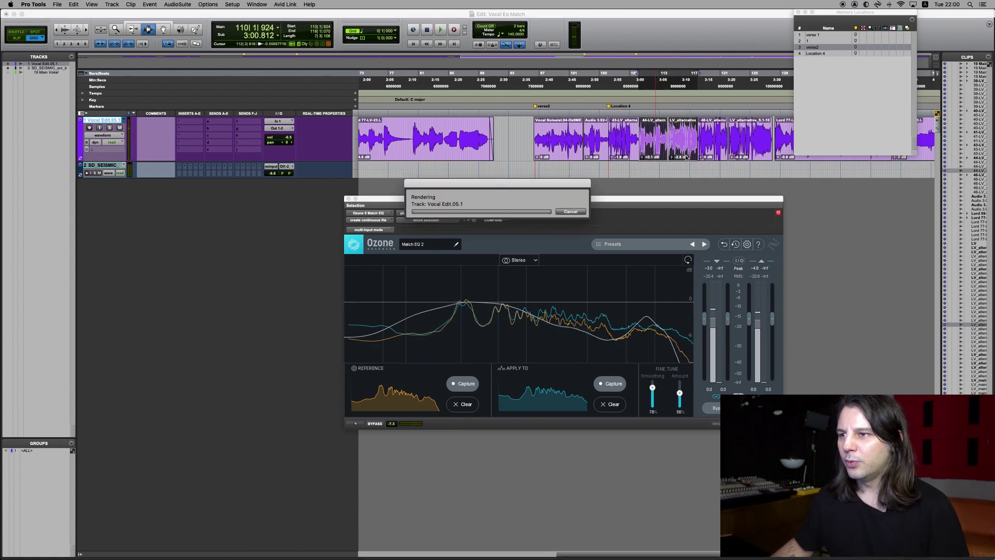
- Play the newly rendered clip and compare its tone with the start of verse 2
{"action": "key", "text": "space"}
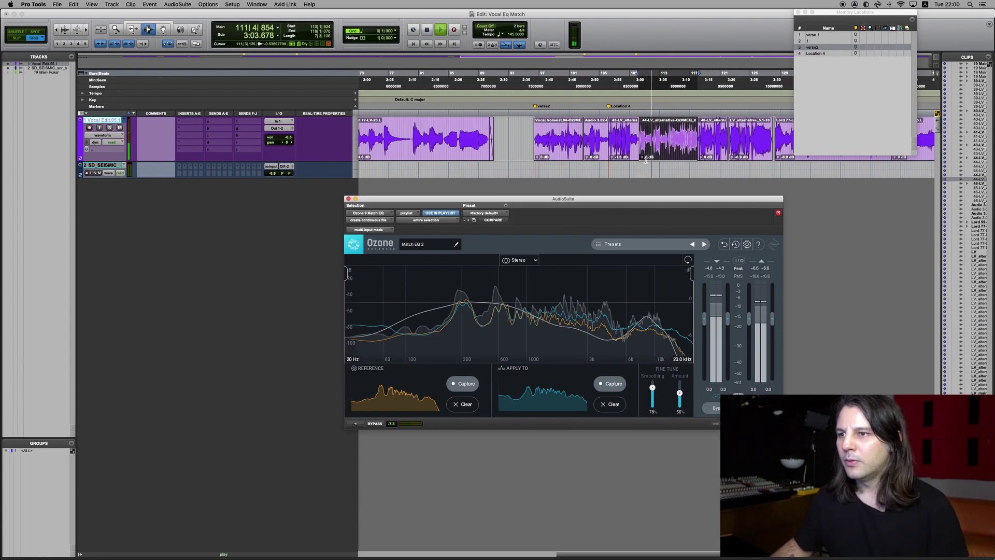
{"action": "left_click", "coordinate": [542, 145]}
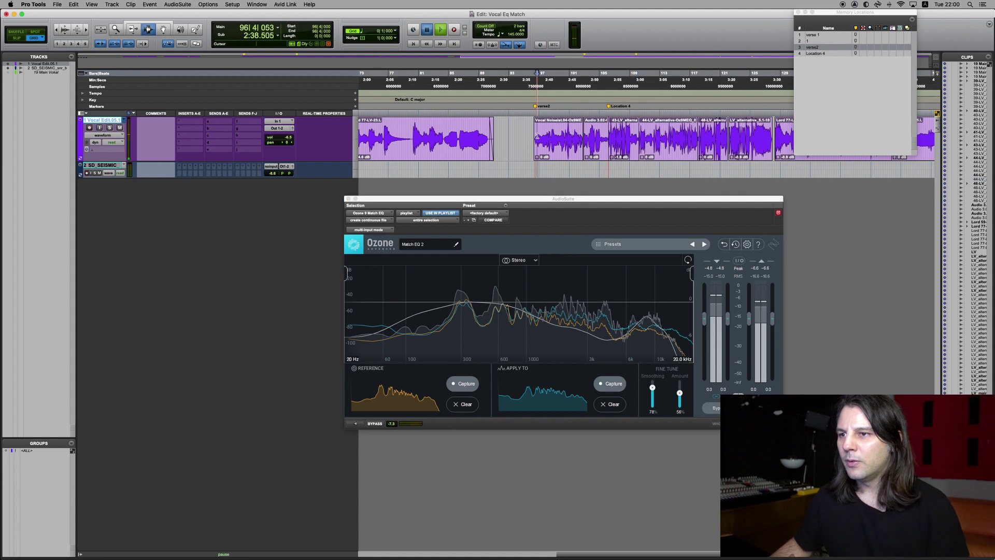
{"action": "key", "text": "space"}
- Undo the Match EQ render of the two selected clips and replay them unprocessed
{"action": "left_click", "coordinate": [662, 135]}
{"action": "key", "text": "space"}
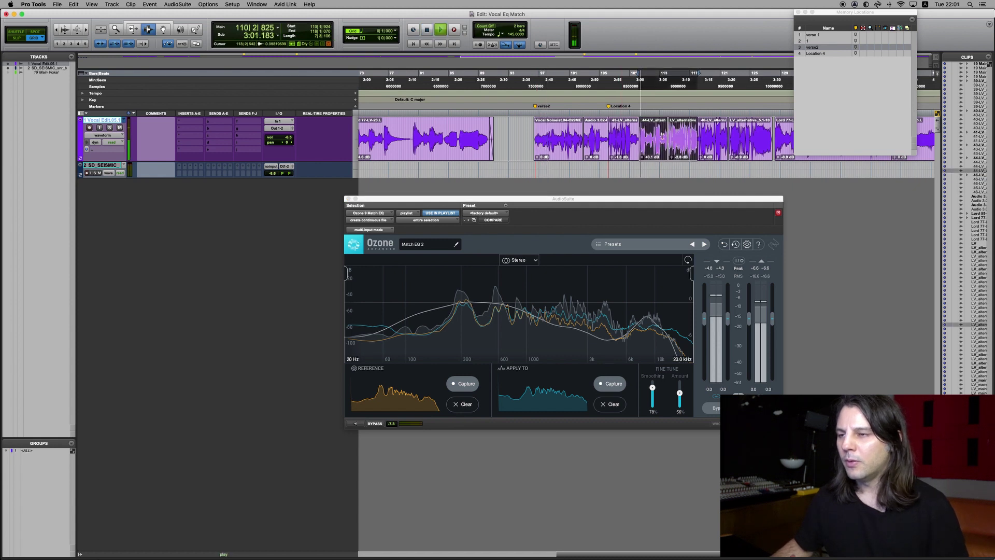
{"action": "key", "text": "space"}
{"action": "key", "text": "space"}
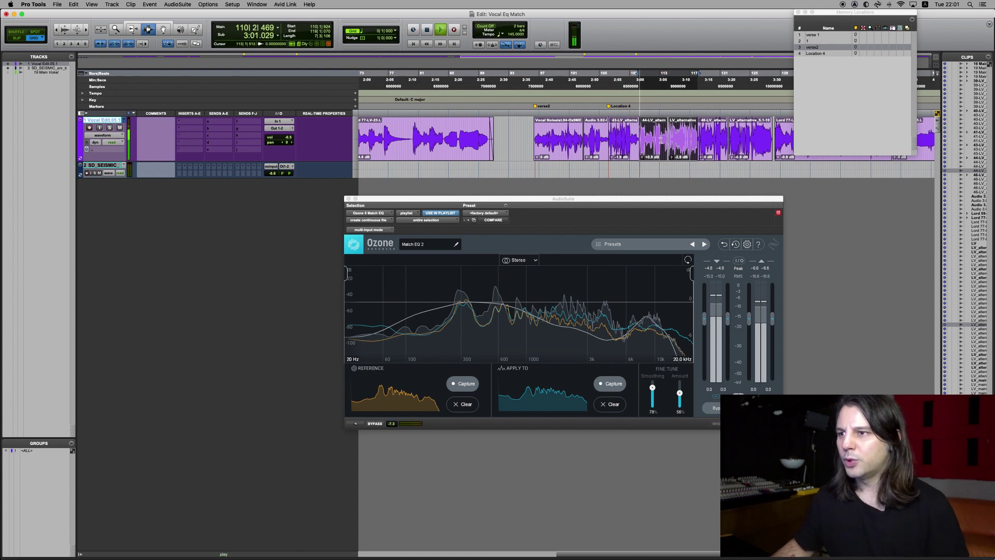
{"action": "key", "text": "space"}
{"action": "key", "text": "super+z"}
- Set the match smoothing to 68% and the amount to 25%, preview the two selected clips, and render them
{"action": "key", "text": "space"}
{"action": "key", "text": "space"}
{"action": "left_click_drag", "start_coordinate": [680, 392], "coordinate": [653, 394]}
{"action": "key", "text": "space"}
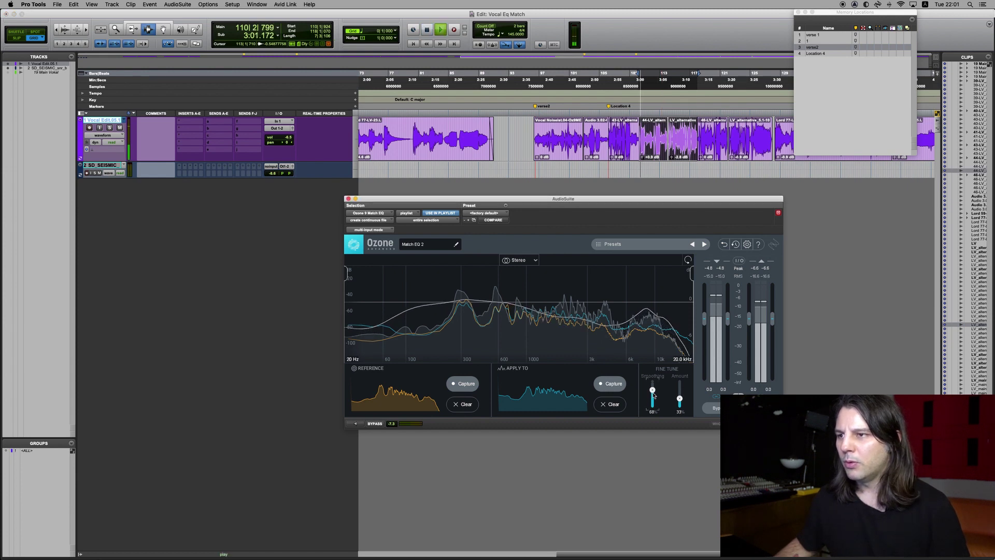
{"action": "left_click", "coordinate": [356, 424]}
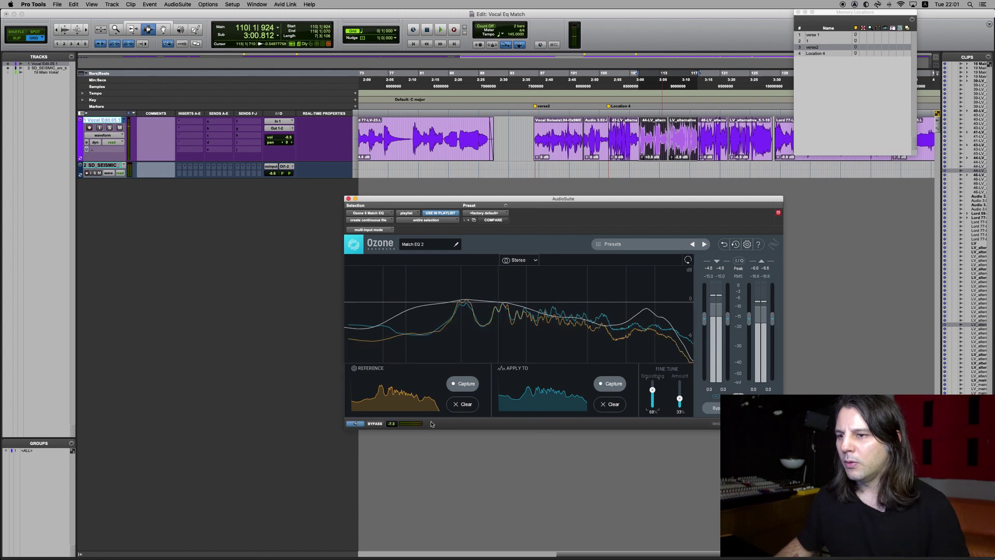
{"action": "left_click_drag", "start_coordinate": [682, 404], "coordinate": [681, 407]}
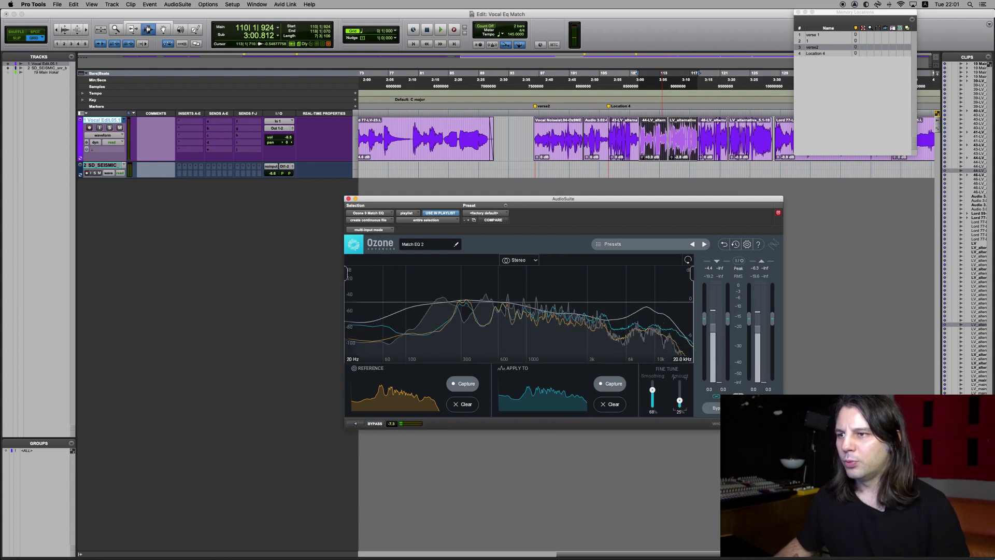
{"action": "key", "text": "alt+shift+r"}
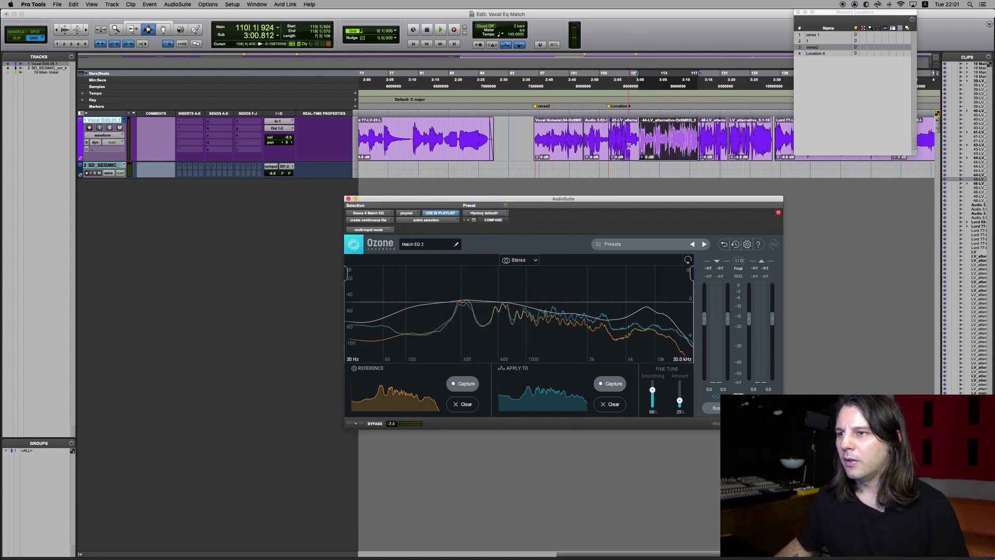
- Select the 43-LV_alternative clip at the Location 4 marker, preview it through the Match EQ, and render it
{"action": "double_click", "coordinate": [630, 132]}
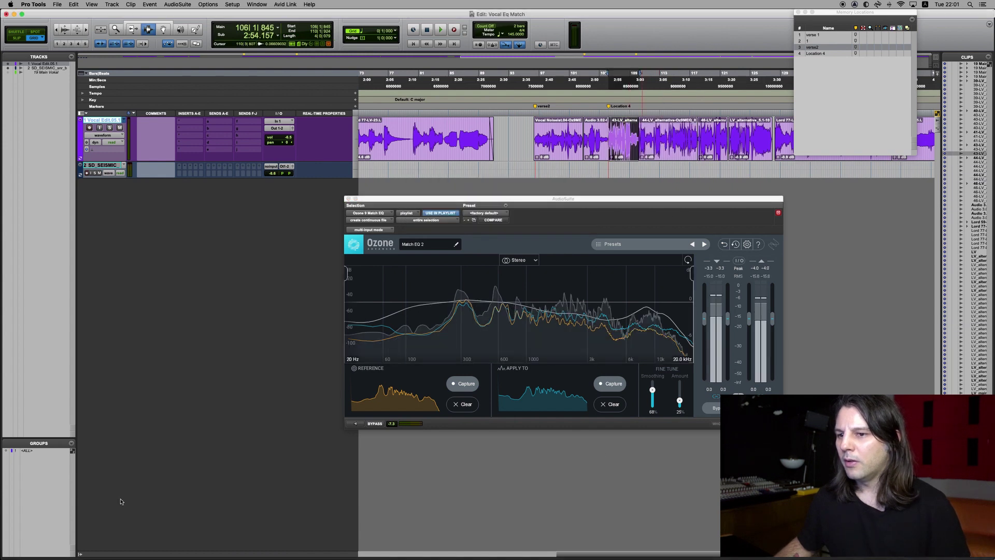
{"action": "left_click", "coordinate": [356, 424]}
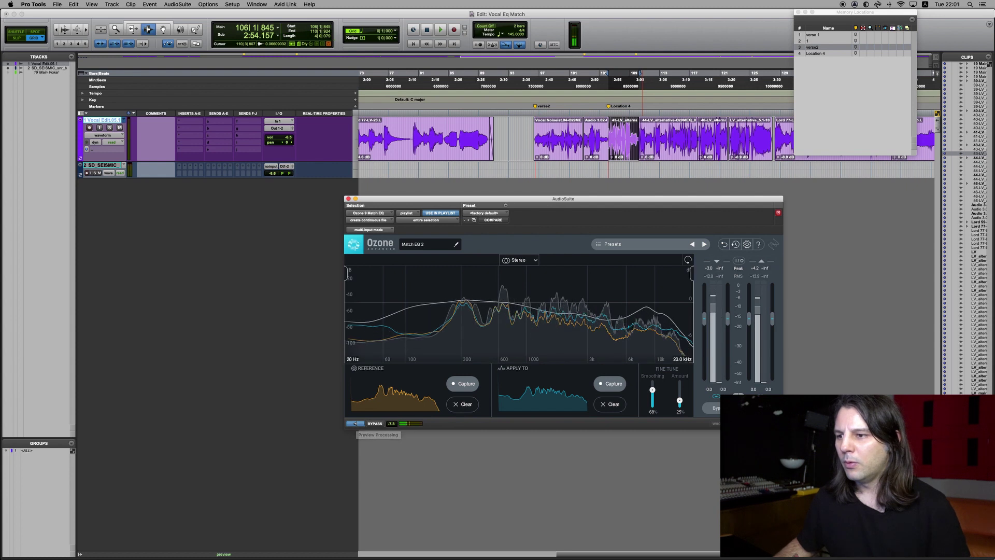
{"action": "left_click", "coordinate": [764, 423]}
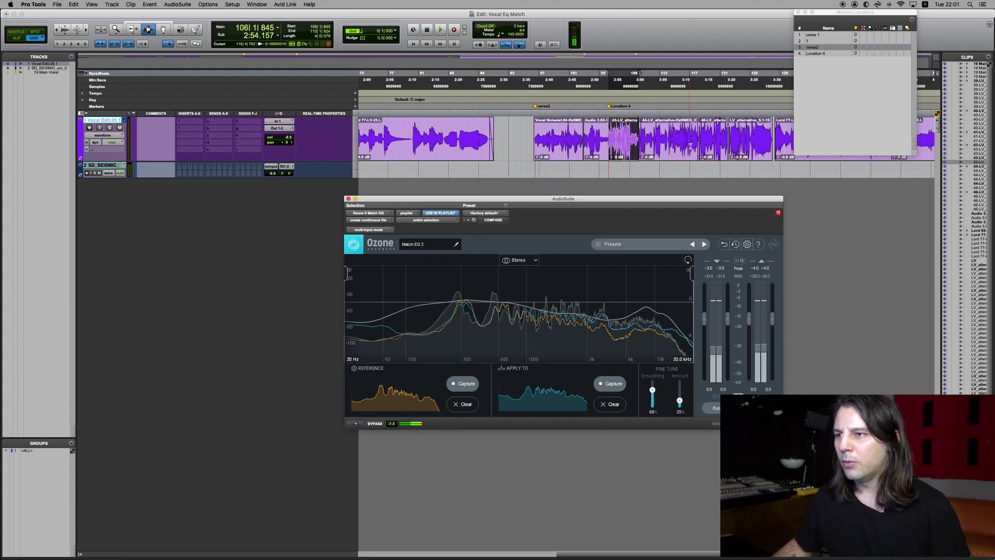
- Select the 46-LV_alternative clip, play it, and render it through the Match EQ
{"action": "double_click", "coordinate": [713, 148]}
{"action": "key", "text": "space"}
{"action": "key", "text": "space"}
{"action": "left_click", "coordinate": [764, 423]}
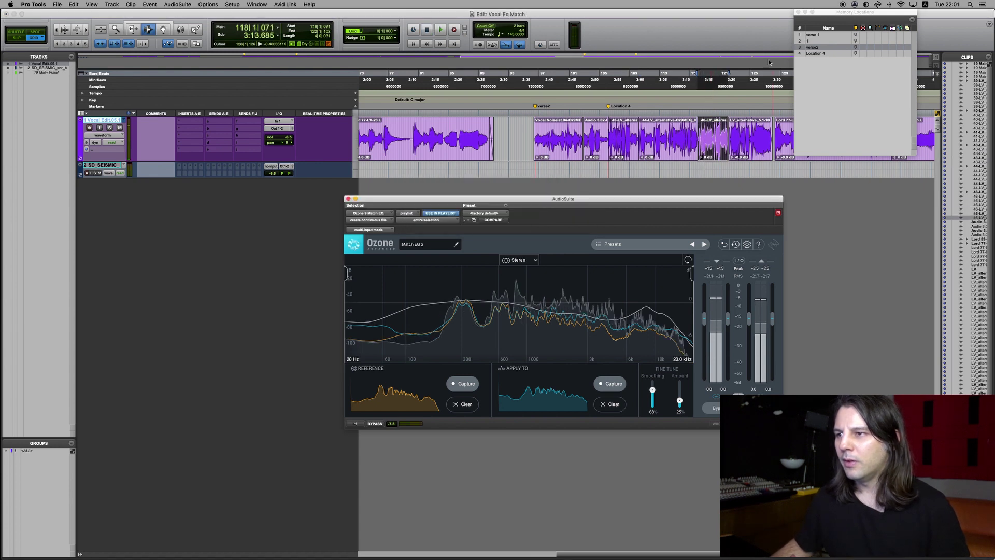
- Play the rendered 46-LV_alternative clip on into the last verse 2 clip to compare their tone
{"action": "key", "text": "space"}
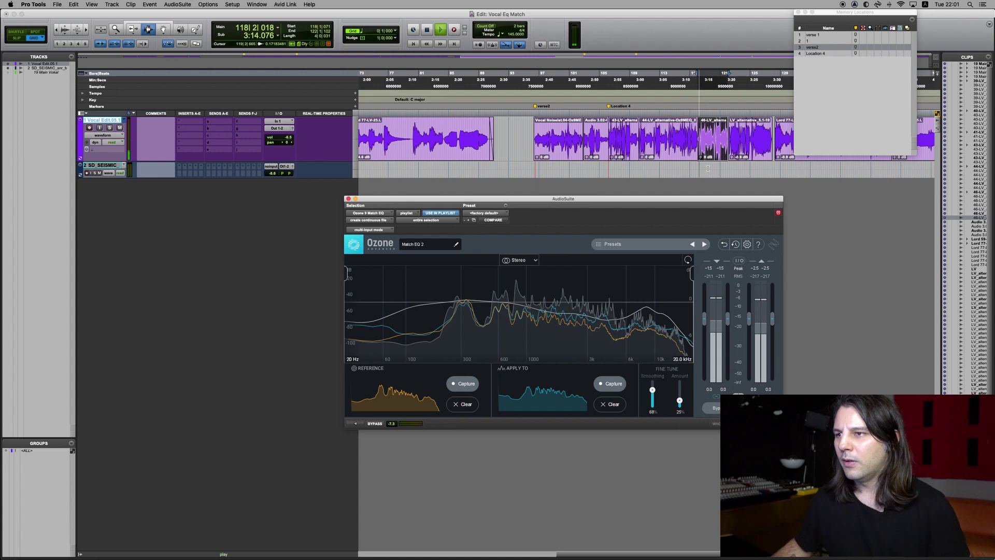
{"action": "left_click", "coordinate": [737, 139]}
{"action": "double_click", "coordinate": [737, 139]}
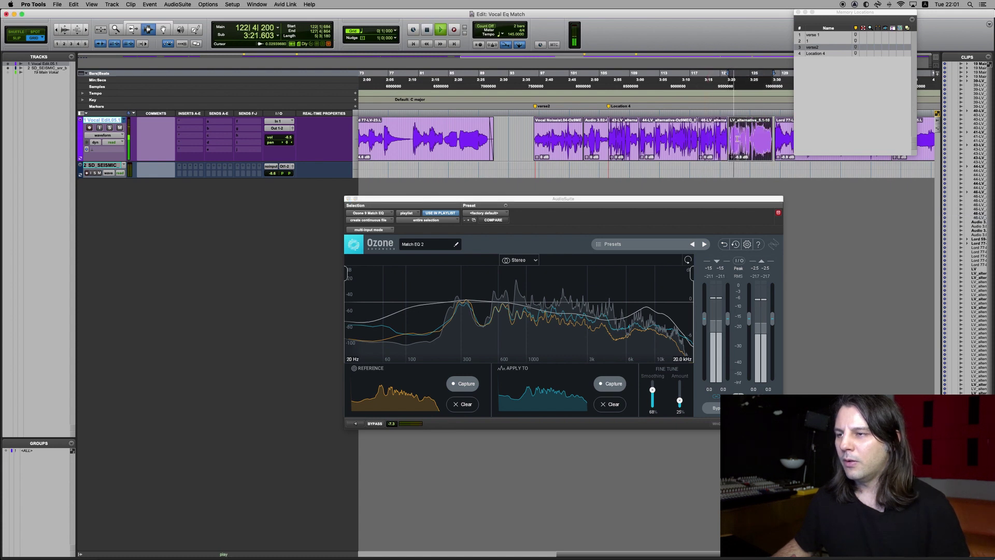
{"action": "left_click", "coordinate": [709, 134]}
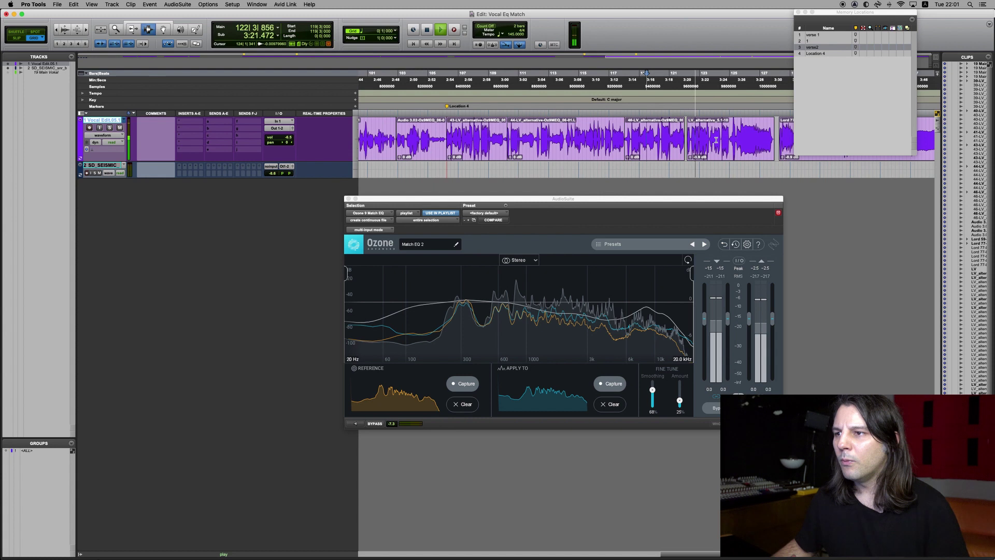
{"action": "key", "text": "super+bracketleft"}
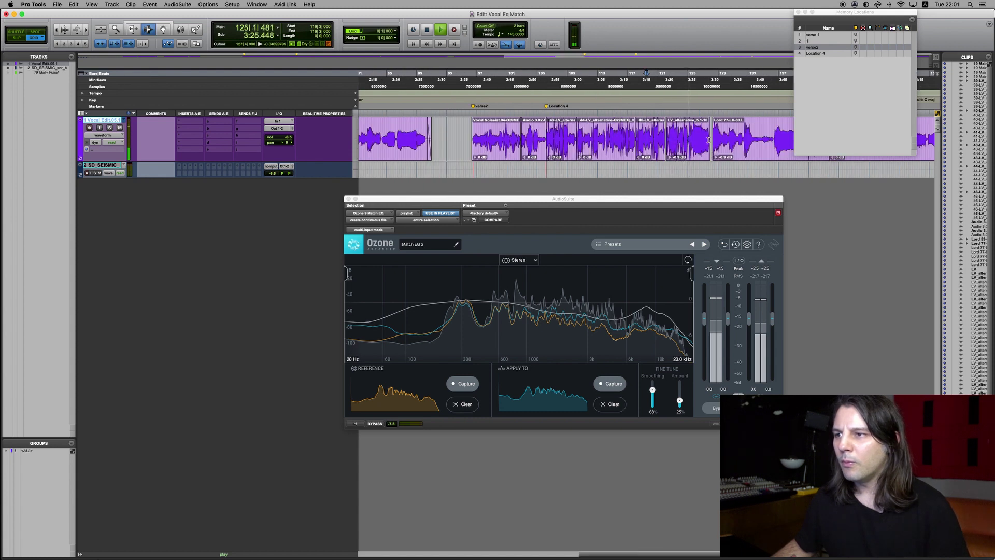
{"action": "key", "text": "space"}
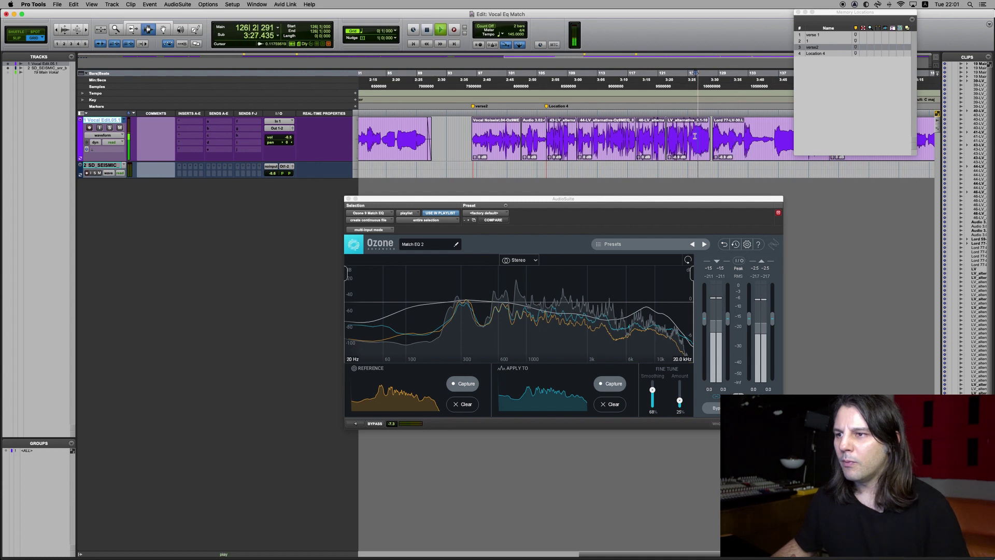
{"action": "key", "text": "space"}
- Play verse 2 from its first clip to review the processed vocal
{"action": "left_click", "coordinate": [482, 146]}
{"action": "key", "text": "space"}
{"action": "key", "text": "r"}
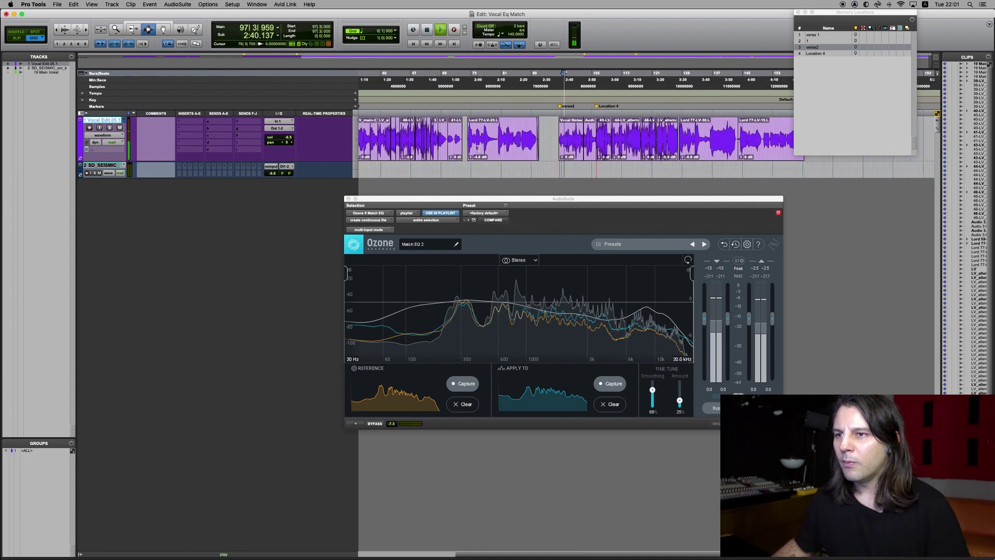
- Alternate playback between the opening clips of verse 1 and verse 2 to compare their tone
{"action": "key", "text": "r"}
{"action": "left_click_drag", "start_coordinate": [420, 139], "coordinate": [429, 139]}
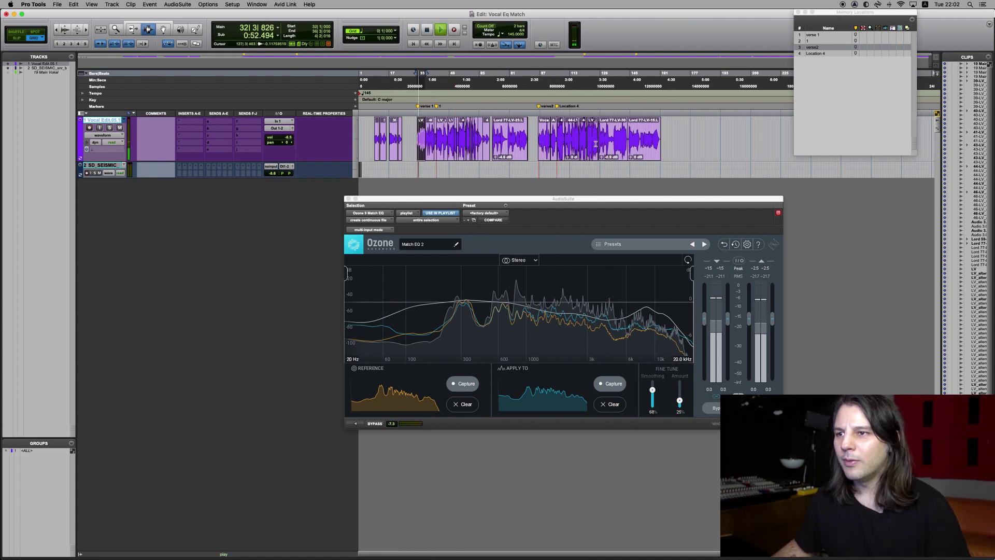
{"action": "double_click", "coordinate": [550, 134]}
{"action": "key", "text": "space"}
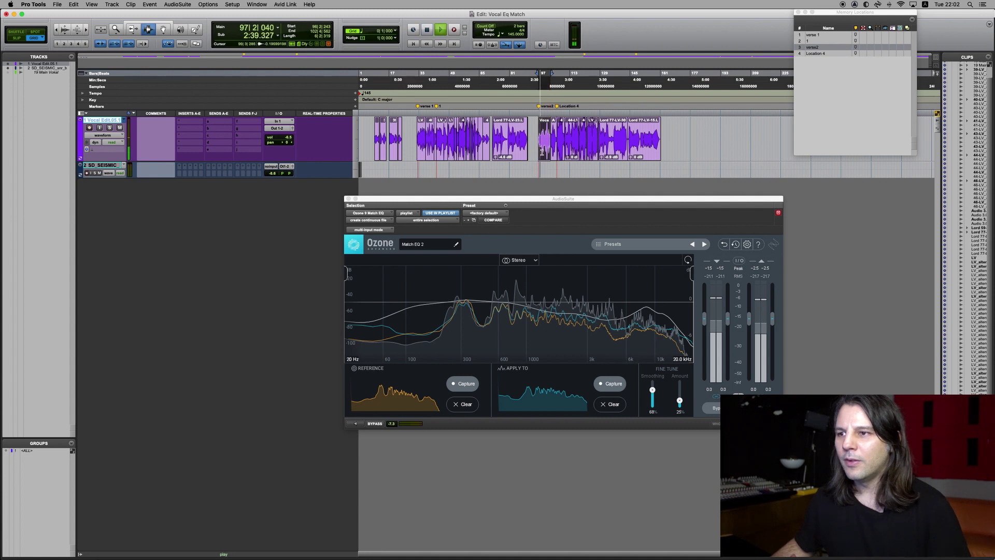
{"action": "key", "text": "t"}
{"action": "key", "text": "t"}
{"action": "left_click_drag", "start_coordinate": [650, 157], "coordinate": [652, 158]}
{"action": "key", "text": "super+bracketleft"}
{"action": "key", "text": "super+bracketleft"}
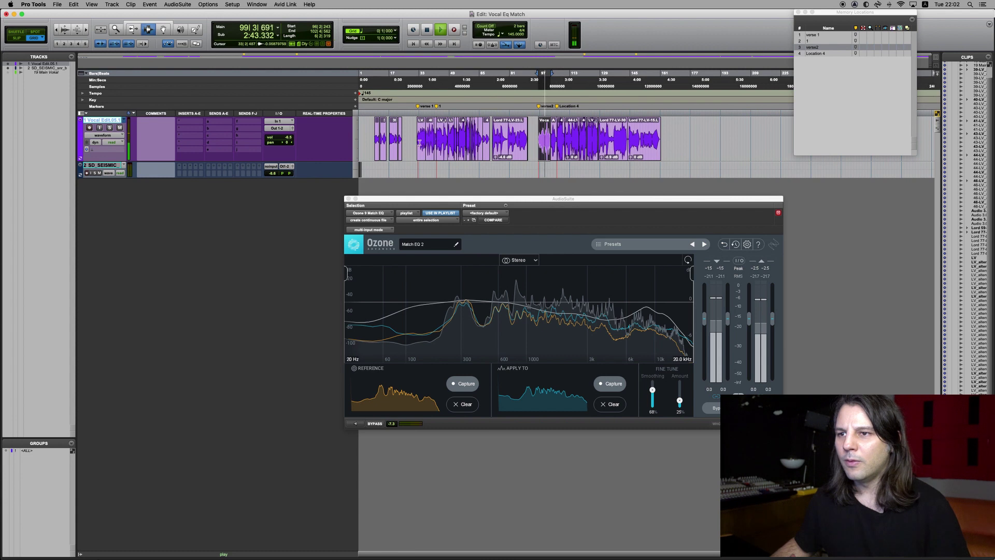
{"action": "left_click", "coordinate": [420, 143]}
{"action": "key", "text": "space"}
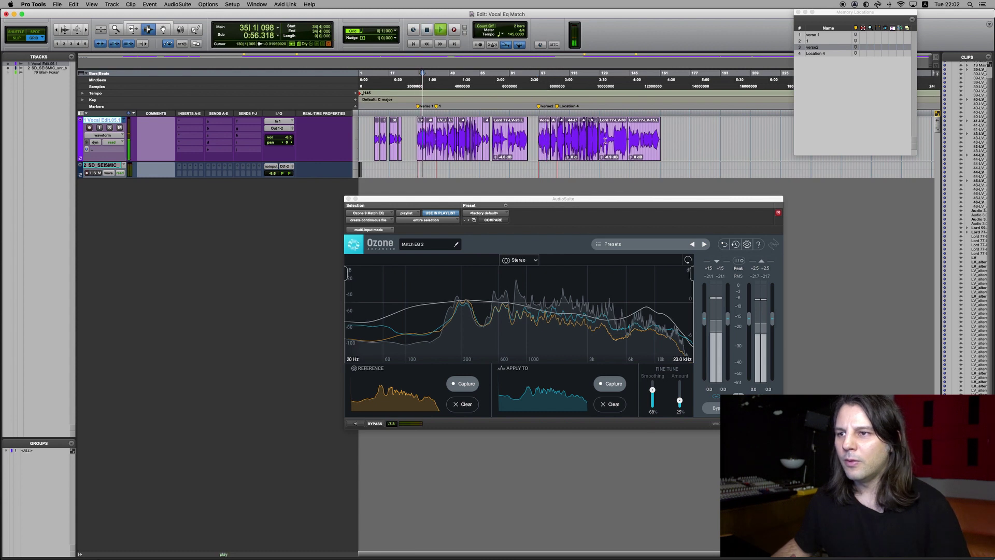
{"action": "left_click", "coordinate": [544, 136]}
{"action": "key", "text": "space"}
{"action": "left_click", "coordinate": [421, 137]}
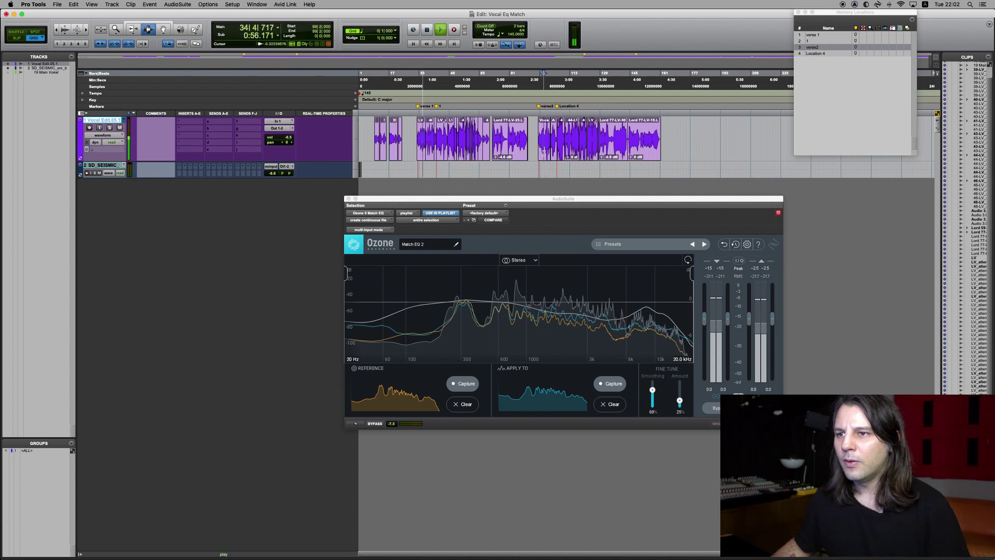
- Play the LV_main-20 clip at marker 1 and the rendered 44-LV_alternative clip in verse 2 alternately to compare them
{"action": "key", "text": "t"}
{"action": "key", "text": "t"}
{"action": "key", "text": "r"}
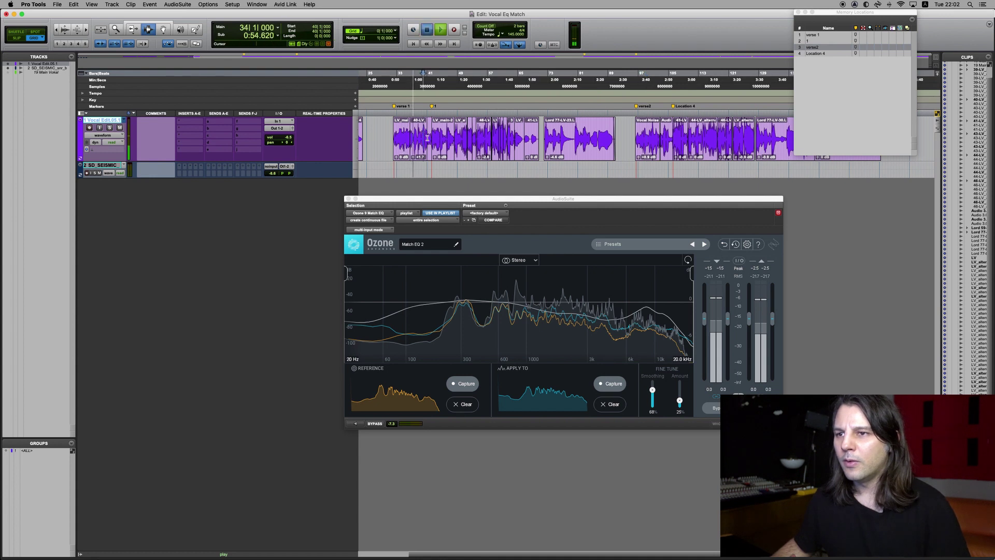
{"action": "left_click_drag", "start_coordinate": [432, 135], "coordinate": [456, 136]}
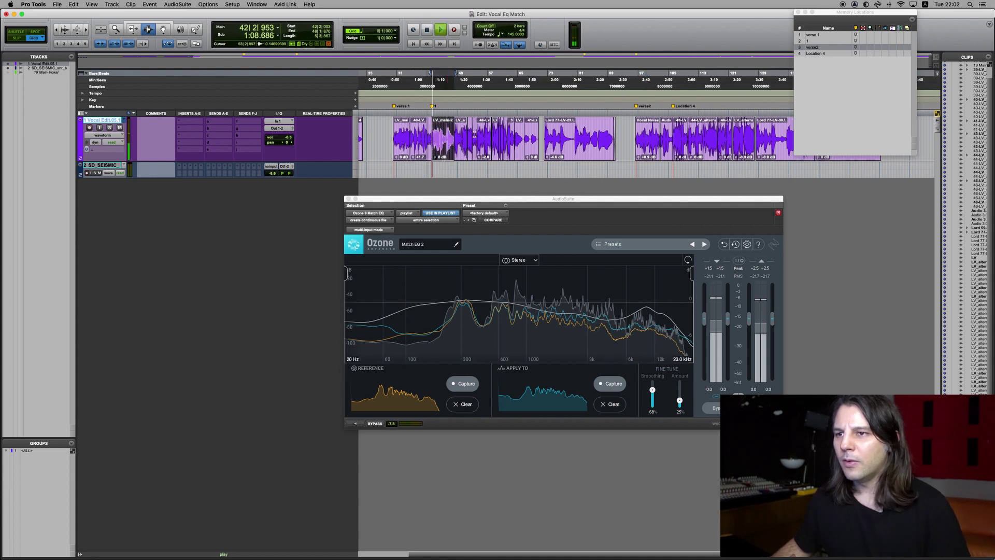
{"action": "key", "text": "space"}
{"action": "left_click", "coordinate": [708, 135]}
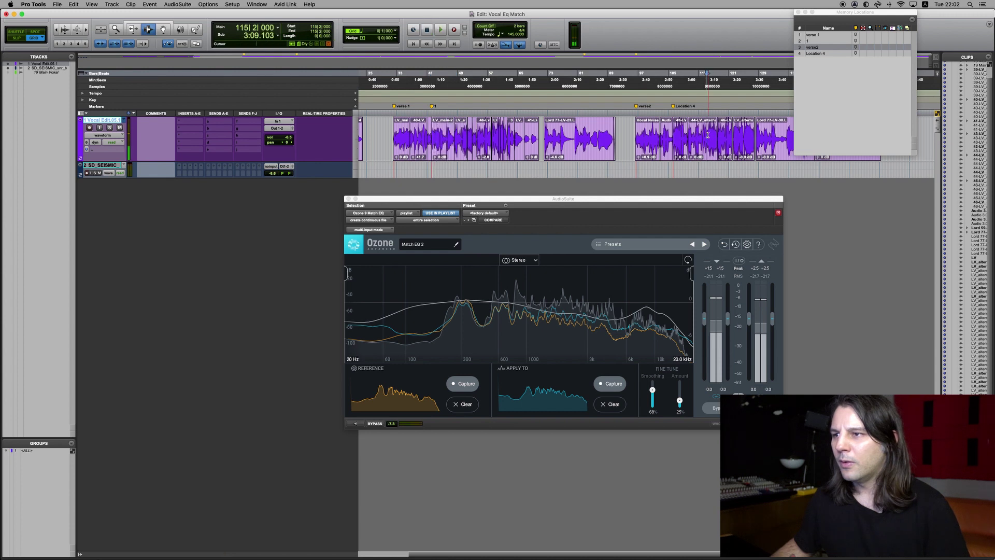
{"action": "double_click", "coordinate": [707, 135]}
{"action": "key", "text": "space"}
{"action": "left_click_drag", "start_coordinate": [691, 161], "coordinate": [691, 156]}
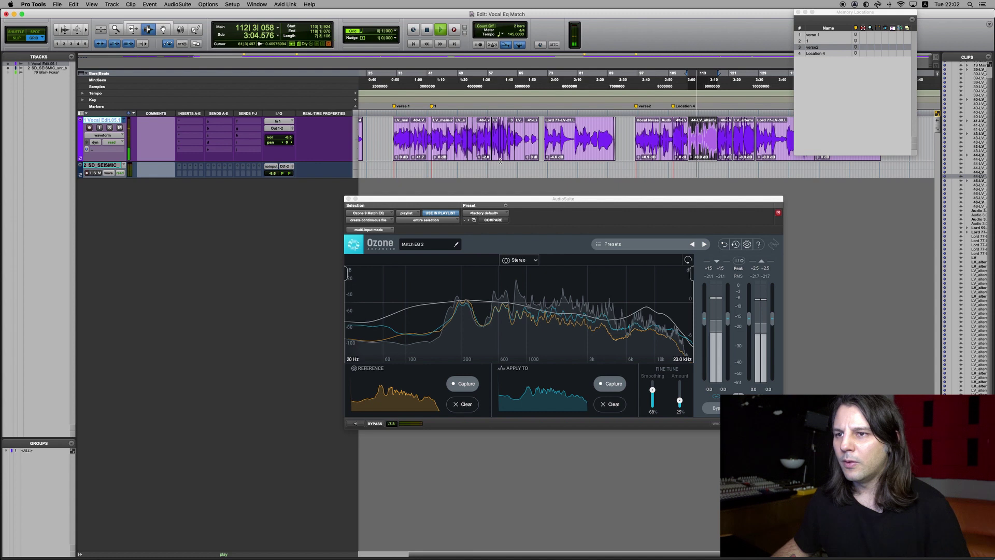
{"action": "left_click", "coordinate": [434, 131]}
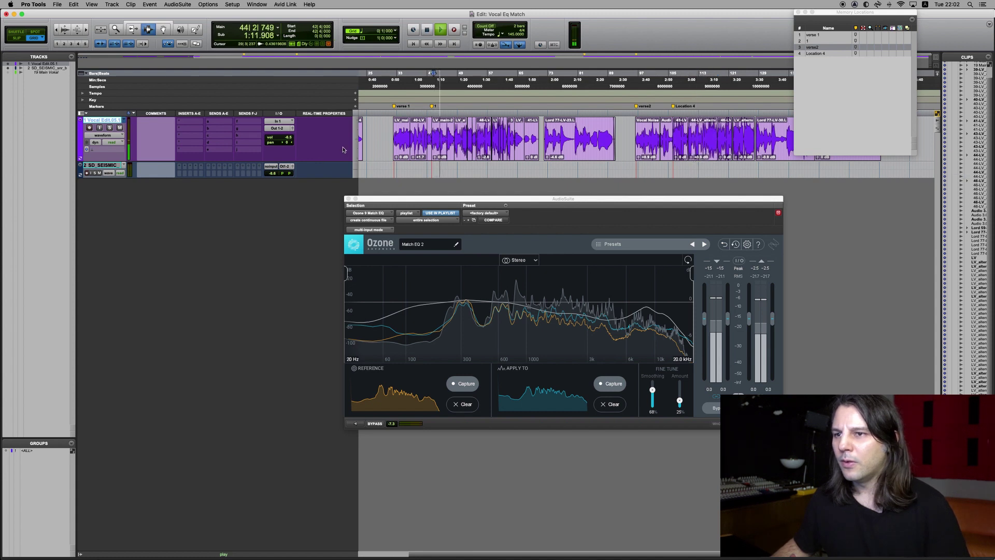
{"action": "double_click", "coordinate": [696, 139]}
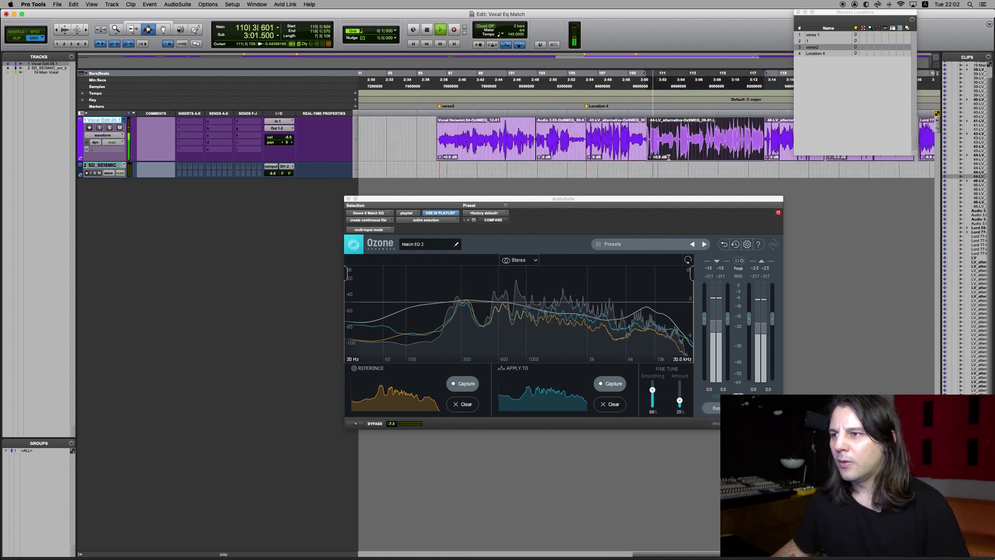
- Extend the start of the LV_alternative_5.1-15 clip back to bar 113 over the rendered 44-LV and 46-LV clips, and play it from there
{"action": "left_click", "coordinate": [132, 30]}
{"action": "left_click_drag", "start_coordinate": [643, 130], "coordinate": [672, 130]}
{"action": "key", "text": "super+z"}
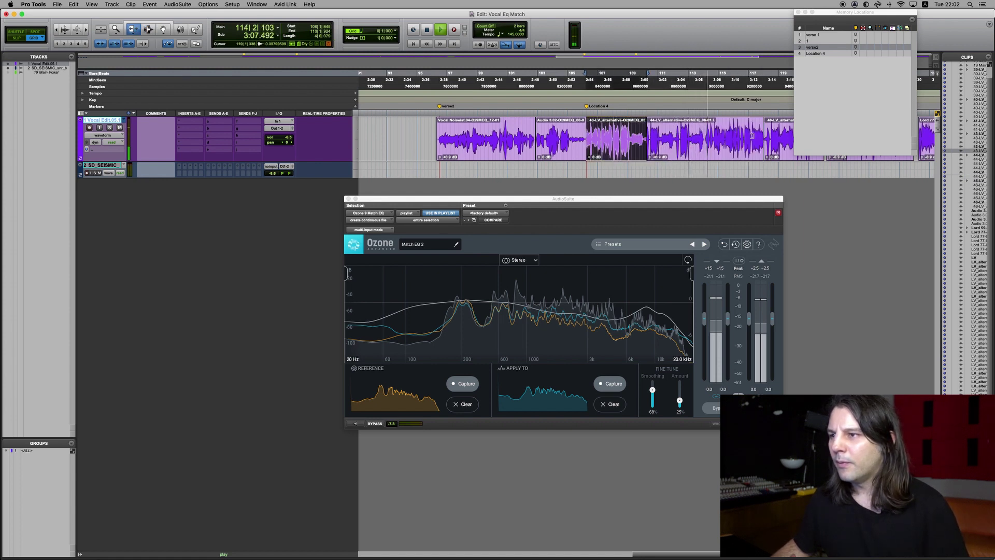
{"action": "key", "text": "r"}
{"action": "left_click_drag", "start_coordinate": [716, 131], "coordinate": [665, 136]}
{"action": "left_click", "coordinate": [706, 137]}
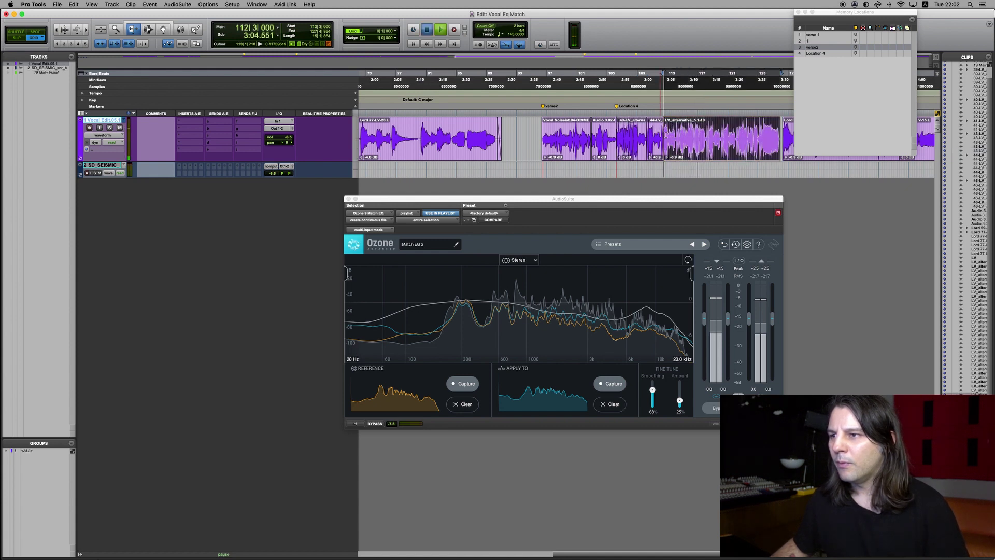
{"action": "key", "text": "super+]"}
{"action": "left_click", "coordinate": [658, 139]}
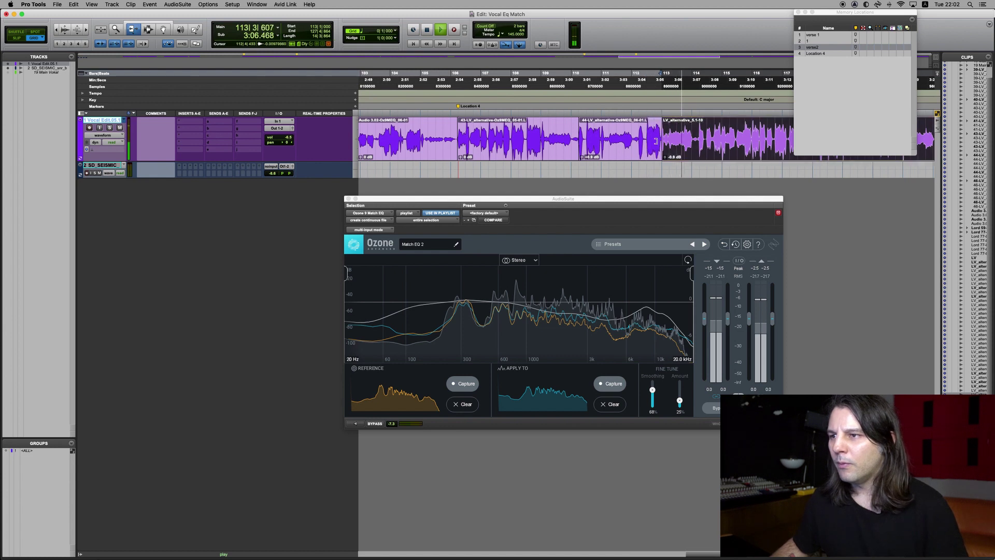
- Render the LV_alternative_5.1-15 clip through the Match EQ with smoothing at 35% and amount at 16%, and listen to the result
{"action": "left_click", "coordinate": [680, 403]}
{"action": "left_click_drag", "start_coordinate": [653, 404], "coordinate": [650, 405]}
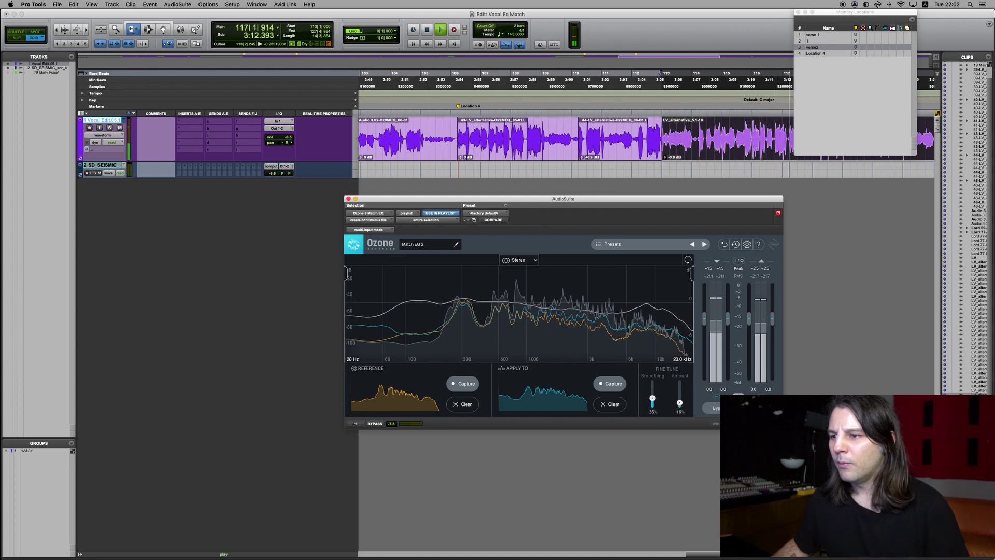
{"action": "left_click", "coordinate": [760, 424]}
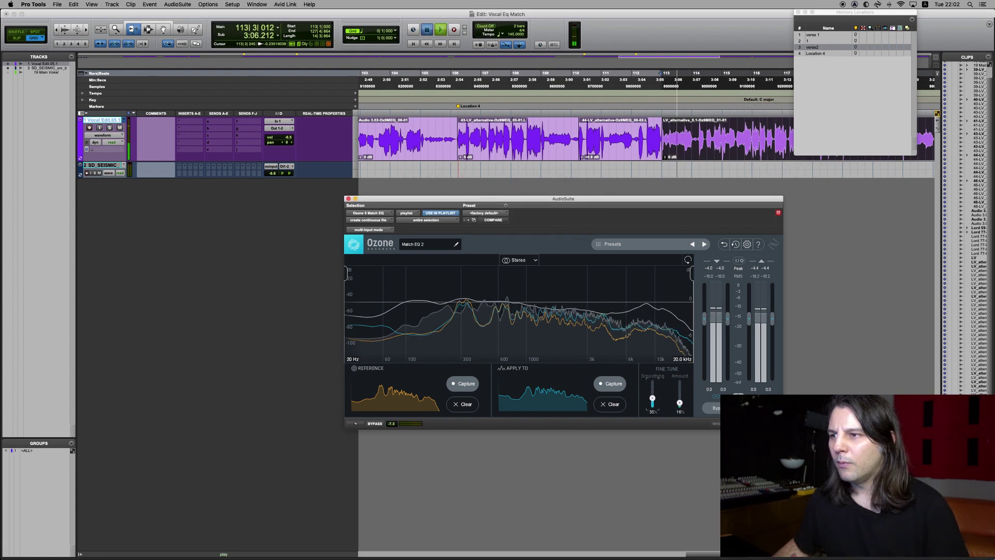
{"action": "key", "text": "space"}
{"action": "key", "text": "r"}
{"action": "key", "text": "r"}
{"action": "key", "text": "r"}
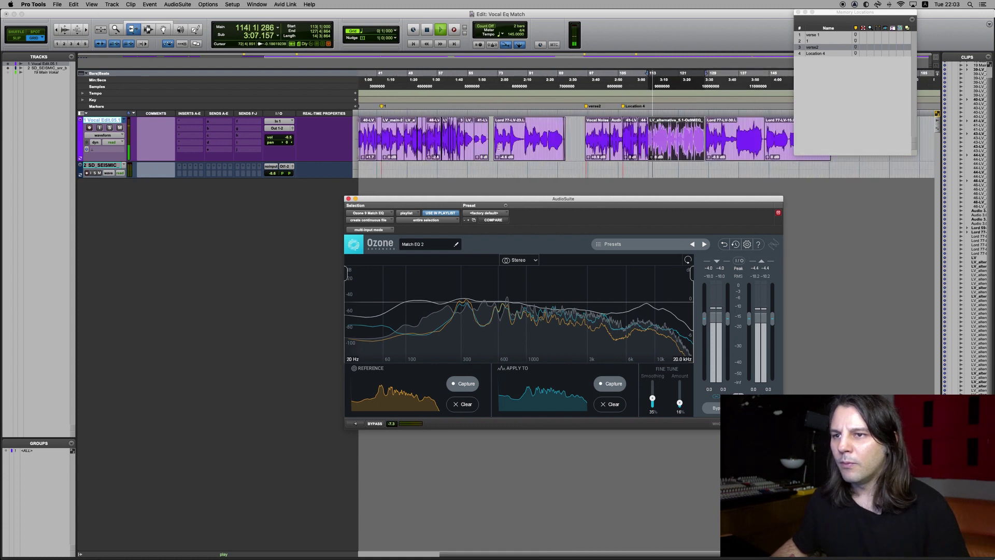
{"action": "key", "text": "space"}
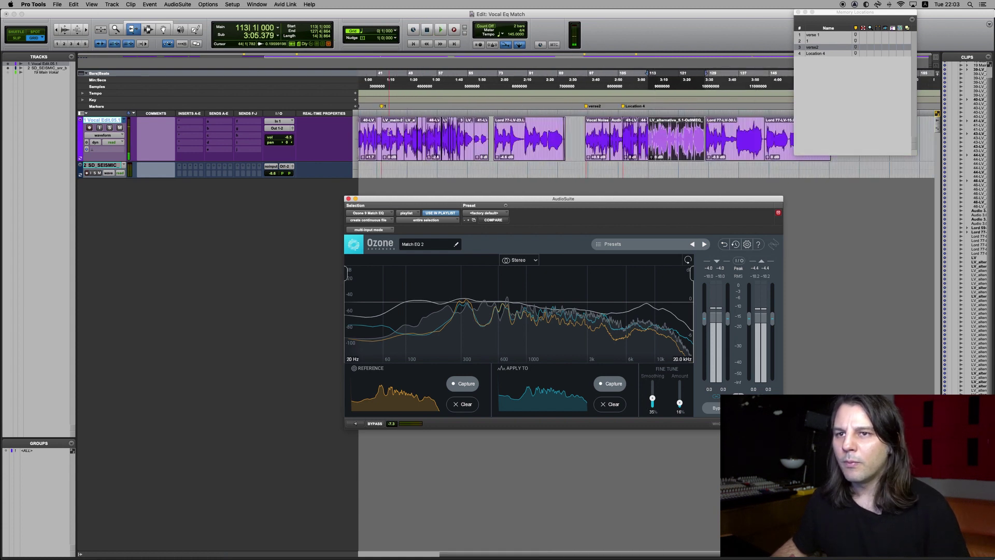
- Compare the verse 1 clips from marker 1 onward with the processed verse 2 clips around Location 4 by playing both
{"action": "left_click", "coordinate": [148, 29]}
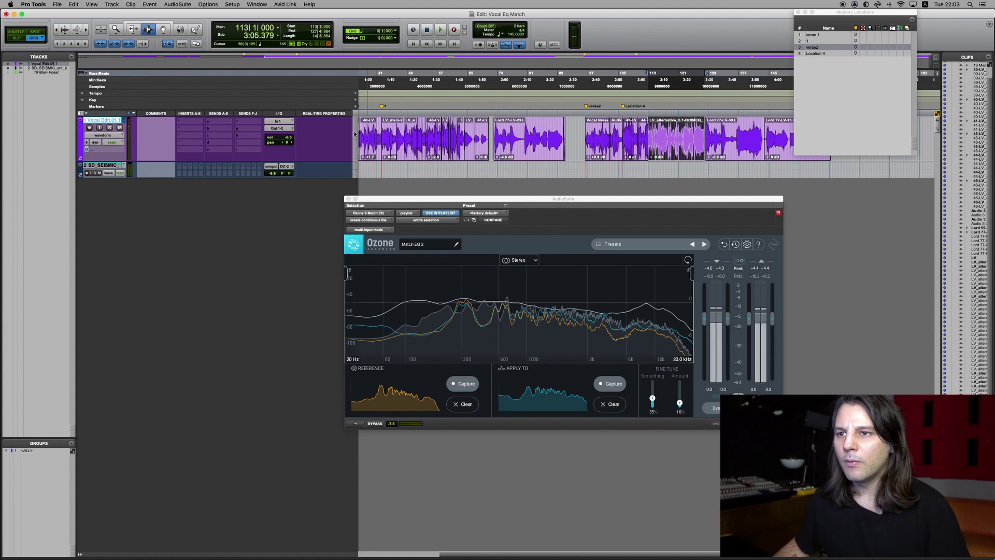
{"action": "double_click", "coordinate": [389, 134]}
{"action": "key", "text": "space"}
{"action": "key", "text": "t"}
{"action": "key", "text": "r"}
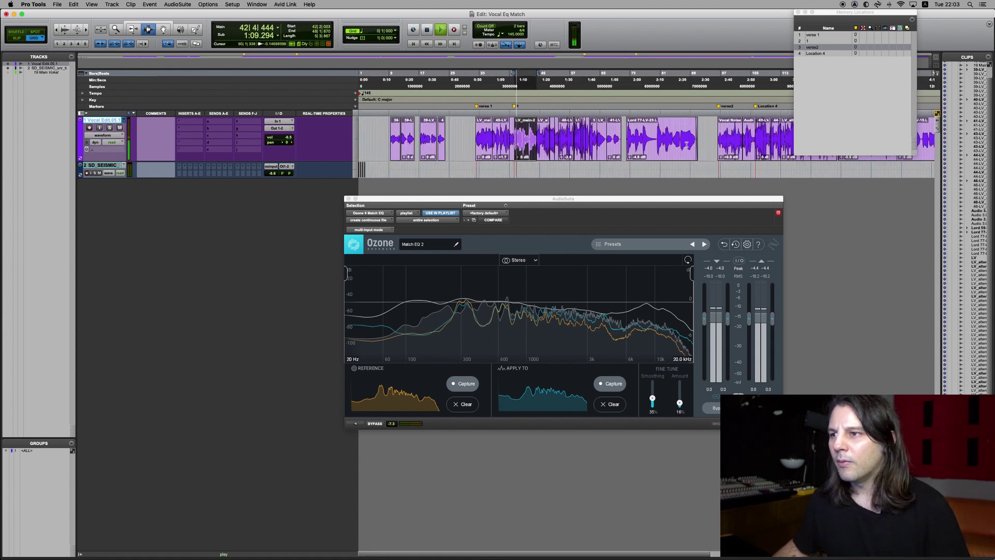
{"action": "key", "text": "r"}
{"action": "left_click", "coordinate": [545, 137]}
{"action": "left_click", "coordinate": [559, 142]}
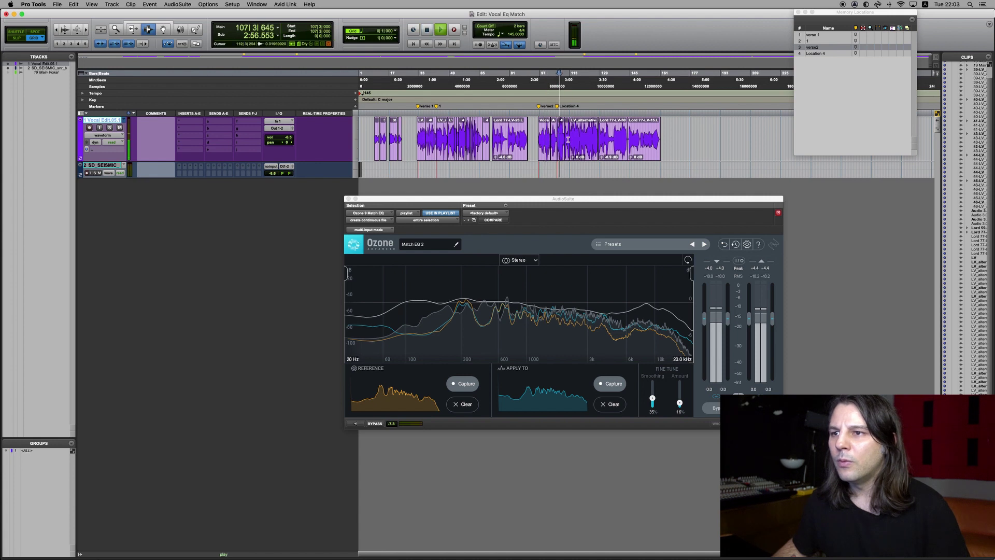
{"action": "left_click", "coordinate": [450, 132]}
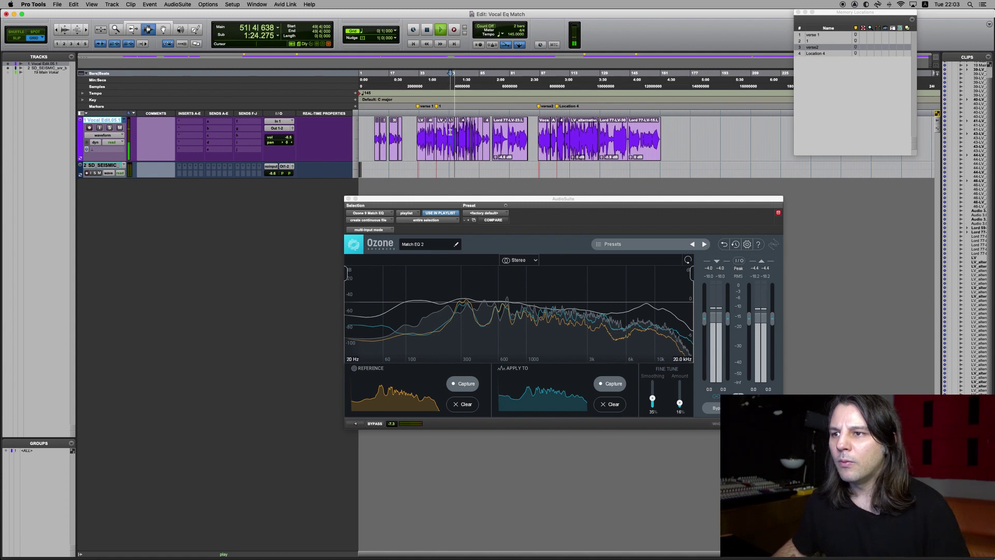
- Select the last verse 2 clip and preview it through the Match EQ
{"action": "left_click", "coordinate": [637, 138]}
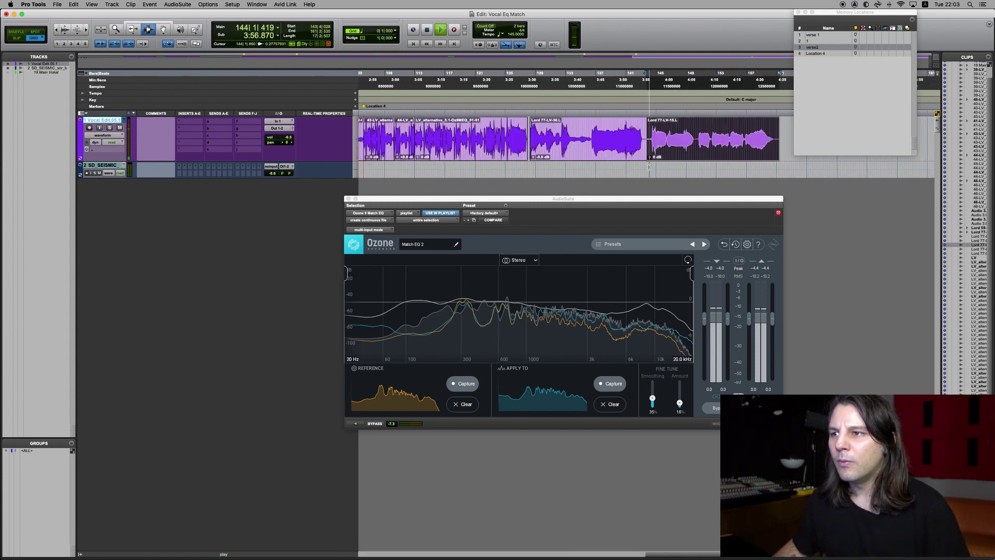
{"action": "key", "text": "r"}
{"action": "left_click", "coordinate": [355, 423]}
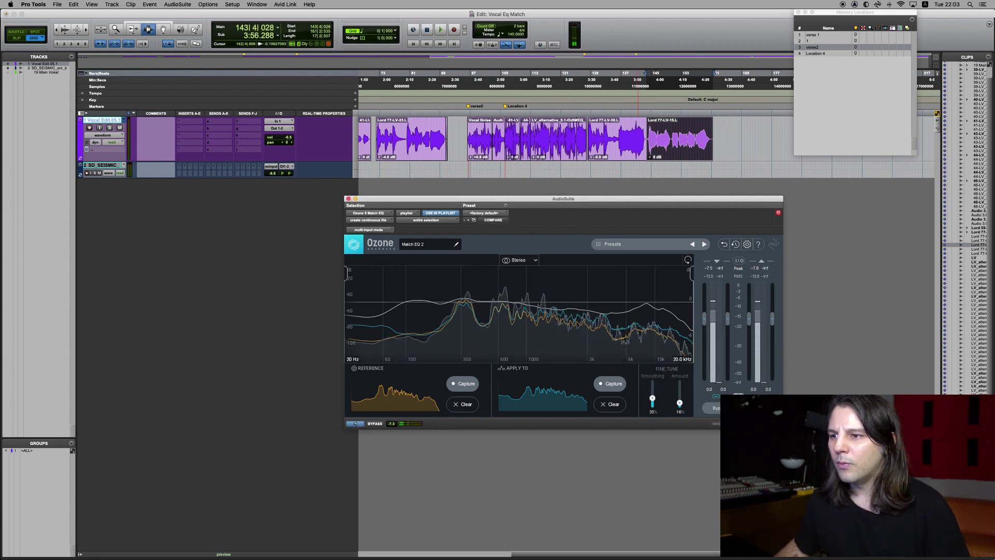
{"action": "key", "text": "alt+shift+r"}
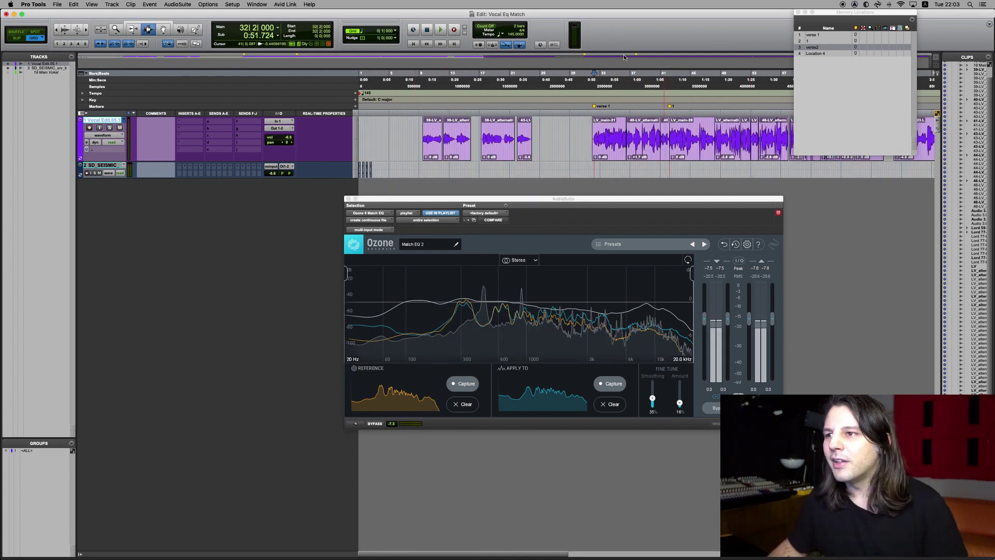
{"action": "left_click", "coordinate": [608, 141]}
{"action": "key", "text": "t"}
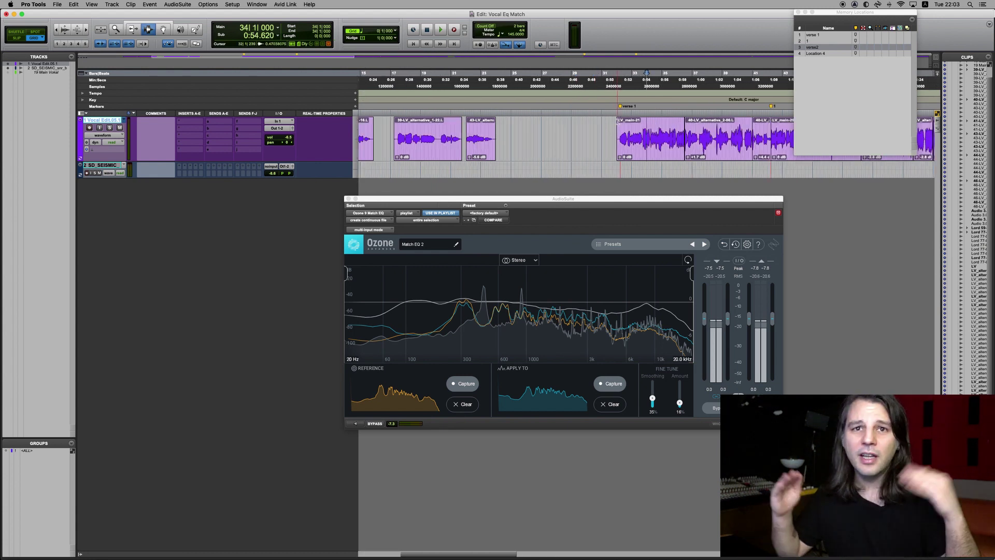
{"action": "key", "text": "super+bracketright"}
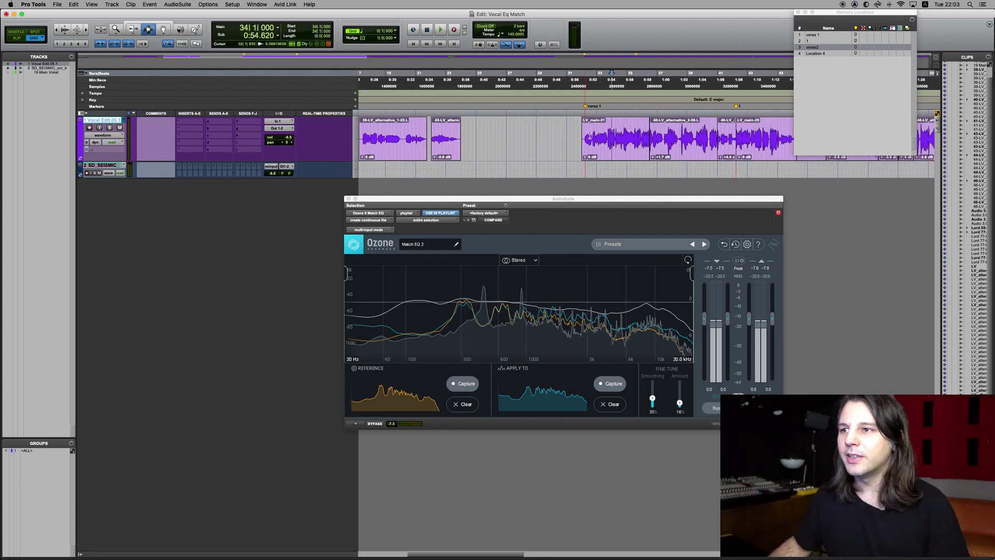
{"action": "scroll", "coordinate": [602, 144], "scroll_direction": "right", "scroll_amount": 5}
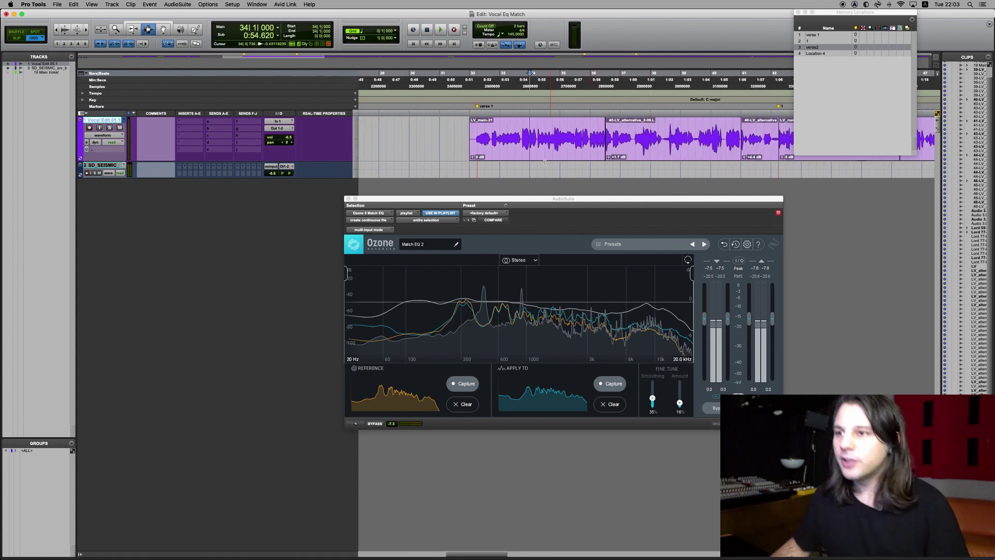
{"action": "key", "text": "super+bracketleft"}
{"action": "double_click", "coordinate": [591, 139]}
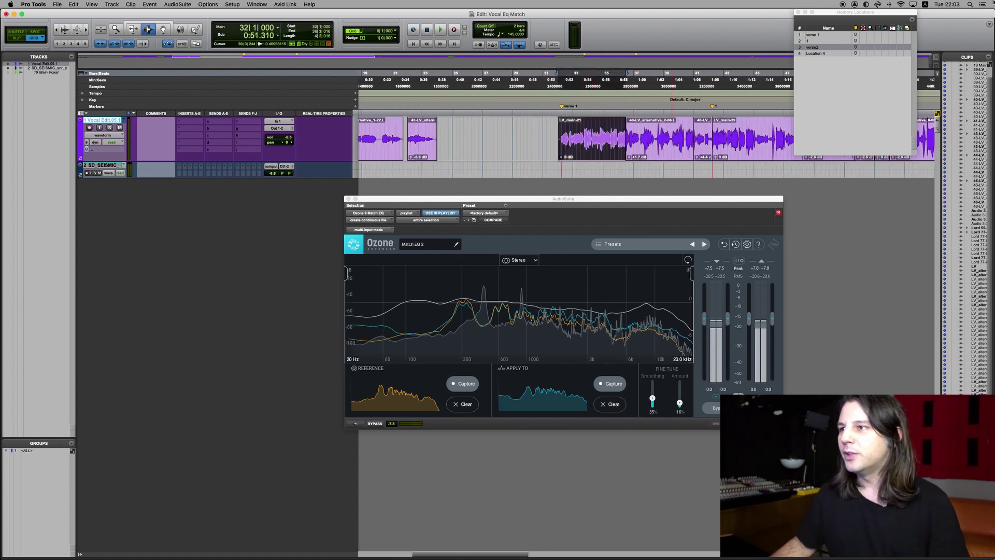
- Recall the verse 1 and verse2 memory locations in turn and play from each to compare the vocal tone
{"action": "left_click", "coordinate": [811, 44]}
{"action": "key", "text": "space"}
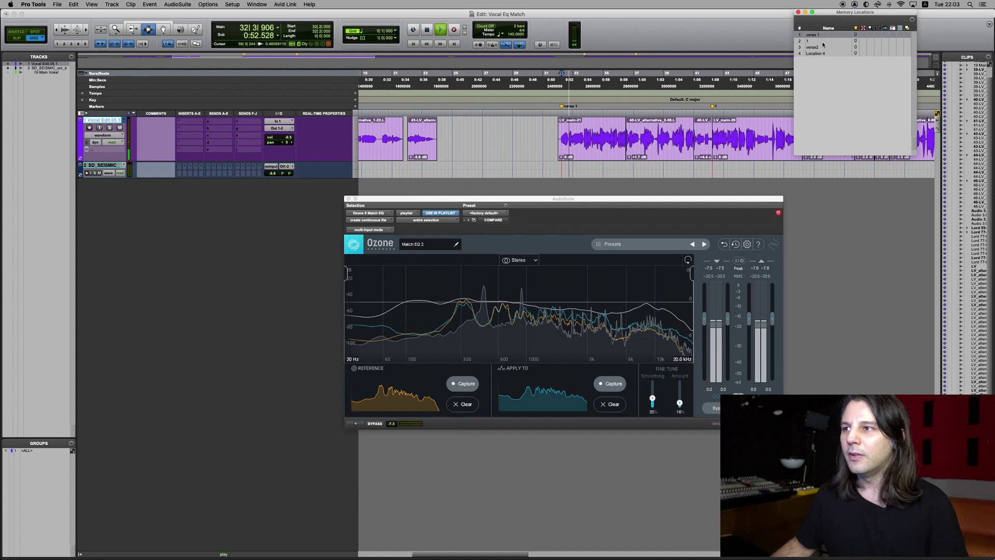
{"action": "left_click", "coordinate": [821, 48]}
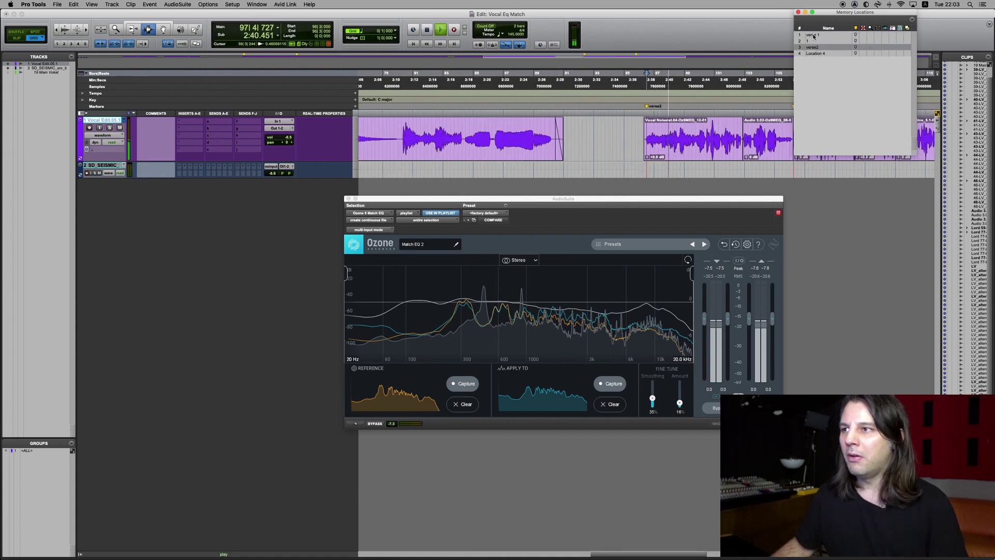
{"action": "left_click", "coordinate": [814, 36]}
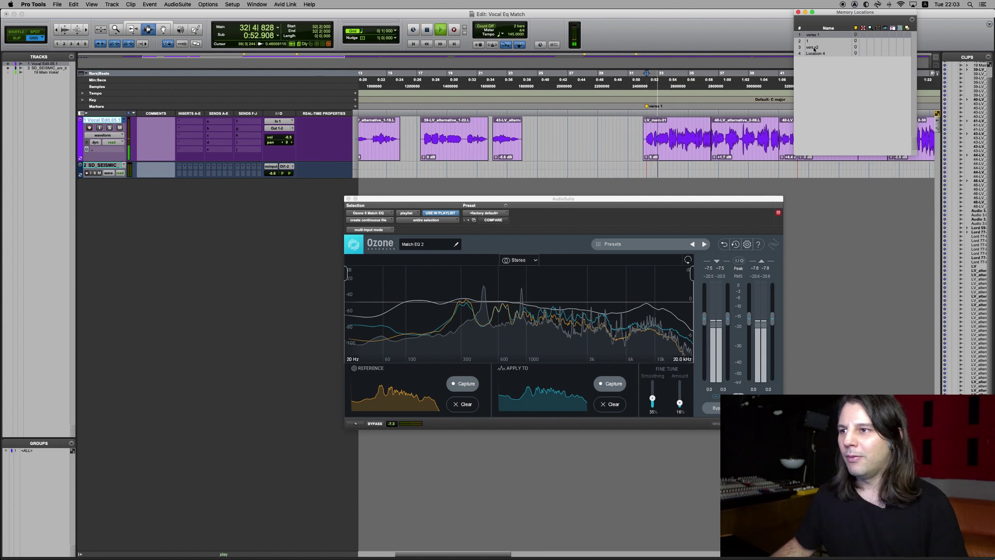
{"action": "left_click", "coordinate": [814, 46]}
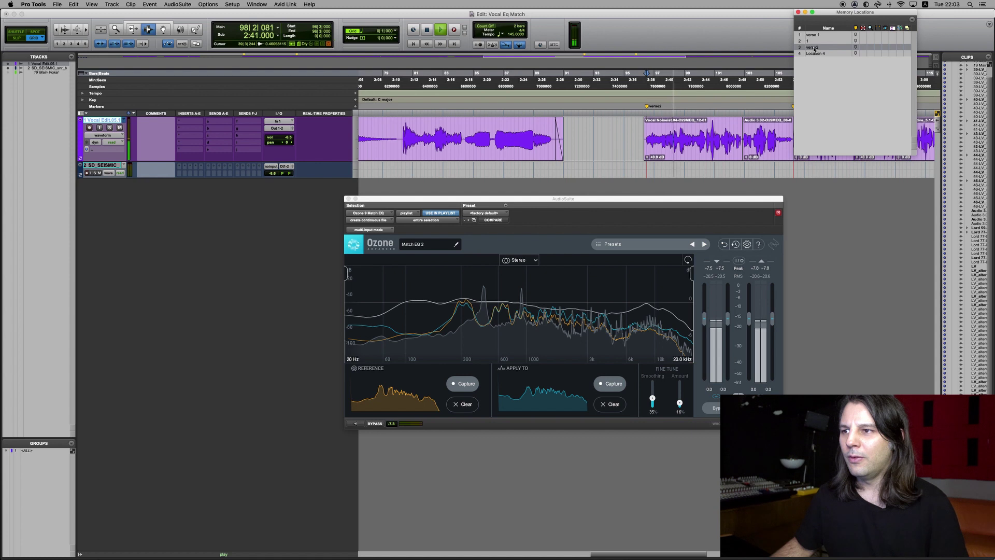
{"action": "key", "text": "space"}
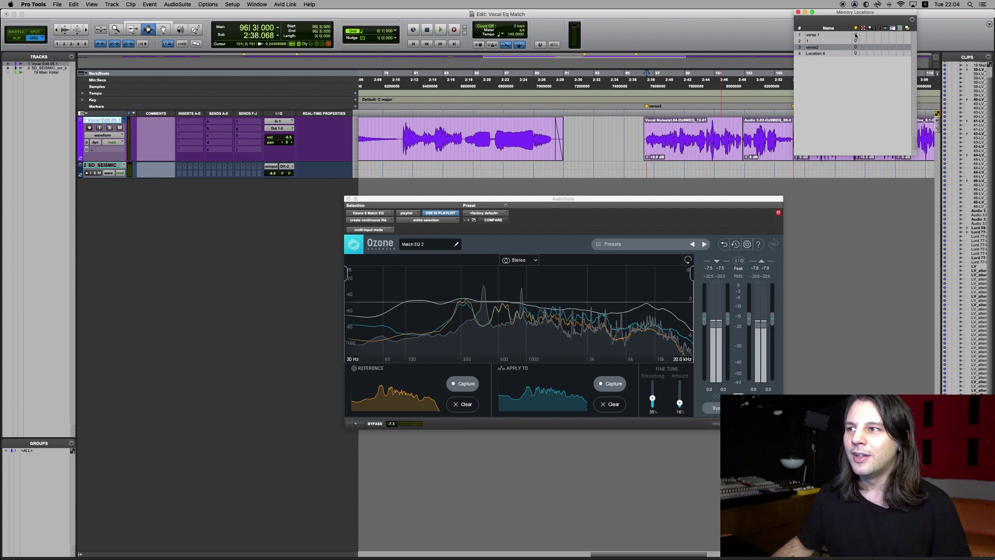
{"action": "left_click", "coordinate": [815, 35]}
{"action": "key", "text": "space"}
{"action": "key", "text": "space"}
{"action": "left_click", "coordinate": [821, 48]}
{"action": "key", "text": "space"}
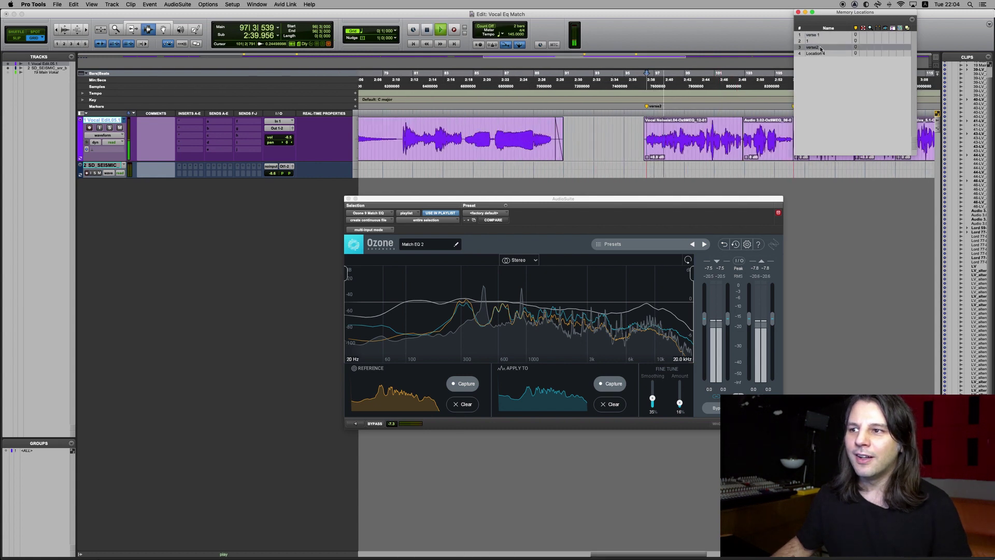
- Stop playback and go back through the arrangement to the verse 1 vocal clips to look for a noise-only passage
{"action": "key", "text": "space"}
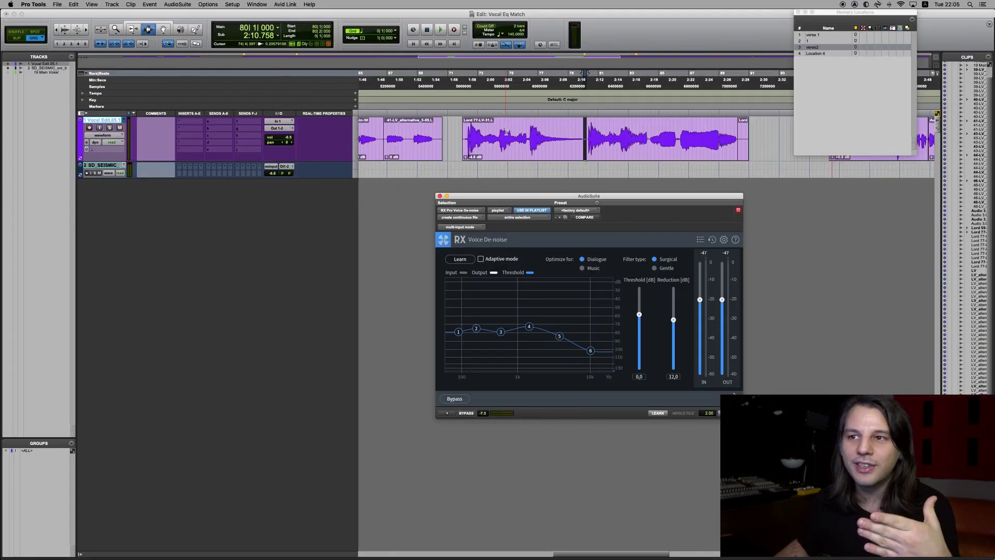
{"action": "scroll", "coordinate": [506, 131], "scroll_direction": "left", "scroll_amount": 3}
{"action": "left_click", "coordinate": [477, 134]}
{"action": "key", "text": "r"}
{"action": "key", "text": "t"}
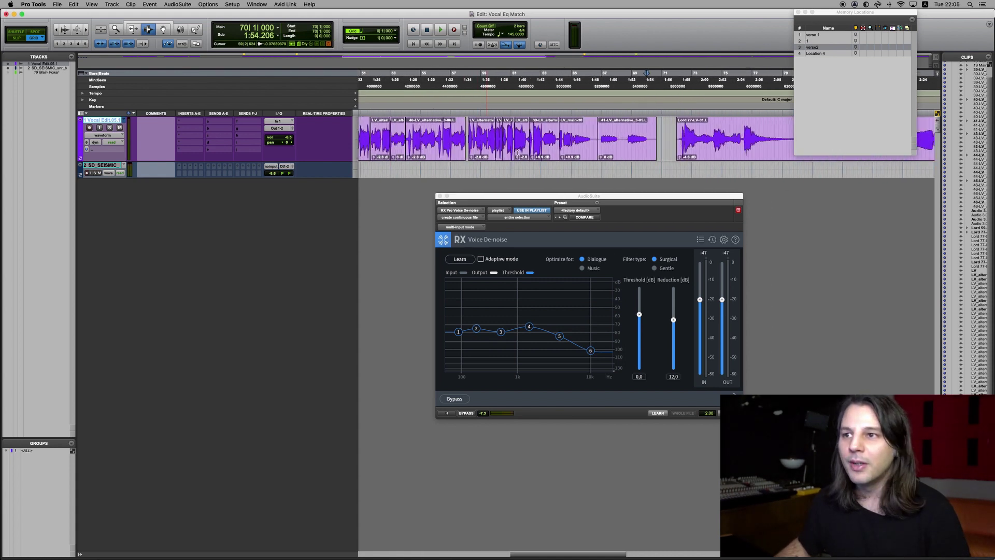
{"action": "key", "text": "t"}
{"action": "key", "text": "t"}
{"action": "key", "text": "r"}
{"action": "key", "text": "r"}
{"action": "key", "text": "r"}
{"action": "key", "text": "r"}
{"action": "left_click", "coordinate": [423, 120]}
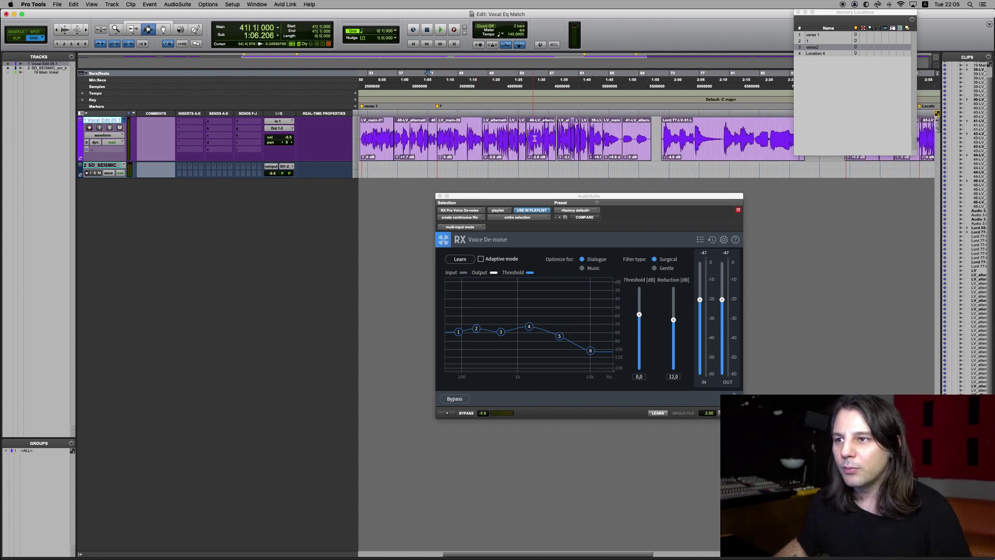
- Try a fade at the end of the last 41-LV_alternative clip in verse 1 and undo it
{"action": "left_click", "coordinate": [642, 144]}
{"action": "left_click", "coordinate": [626, 158]}
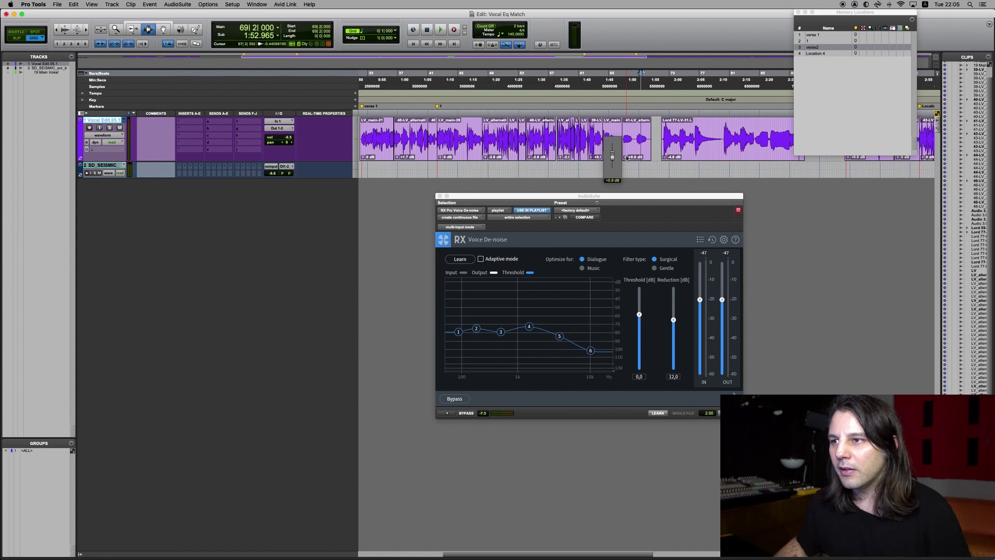
{"action": "left_click", "coordinate": [647, 136]}
{"action": "left_click", "coordinate": [635, 137]}
{"action": "key", "text": "g"}
{"action": "key", "text": "super+z"}
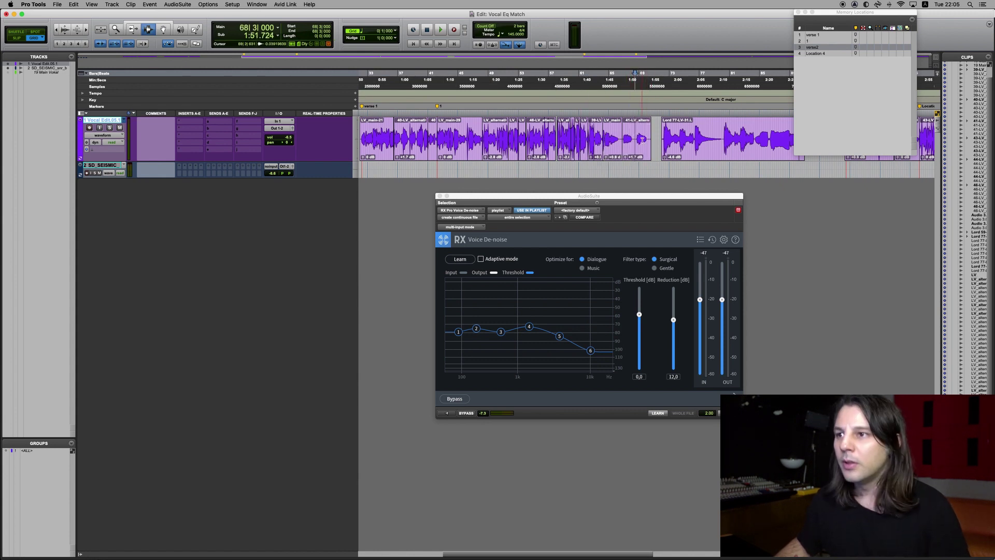
- Separate the silent tail of the 41-LV_alternative_3 clip before the Lord 77 clip and have RX Voice De-noise learn its noise profile
{"action": "key", "text": "r"}
{"action": "key", "text": "r"}
{"action": "key", "text": "space"}
{"action": "left_click_drag", "start_coordinate": [668, 126], "coordinate": [685, 125]}
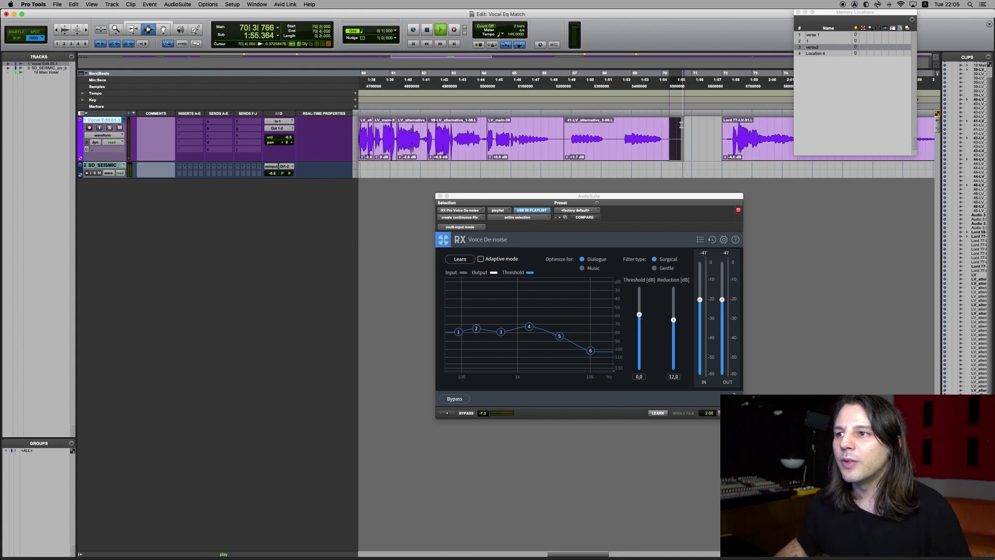
{"action": "key", "text": "space"}
{"action": "key", "text": "b"}
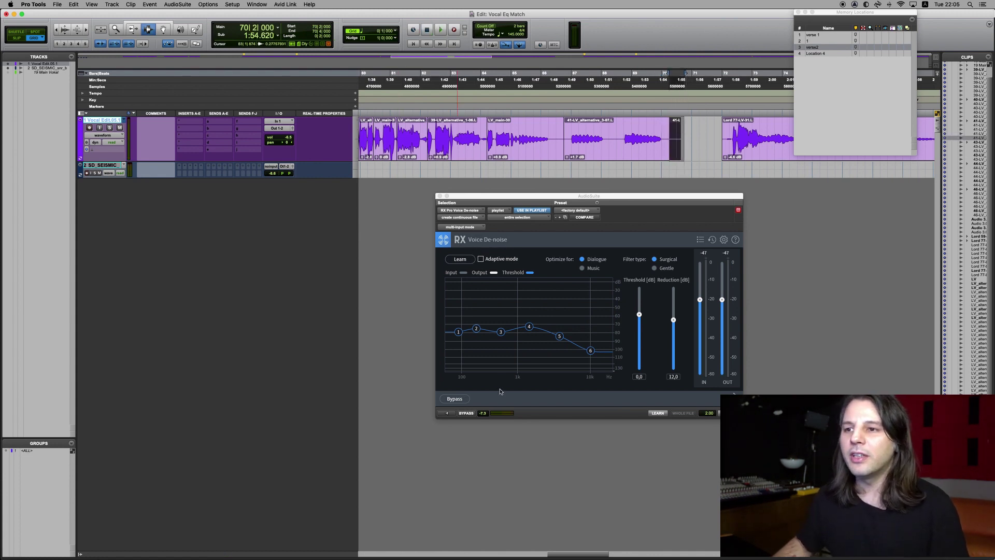
{"action": "left_click", "coordinate": [462, 260]}
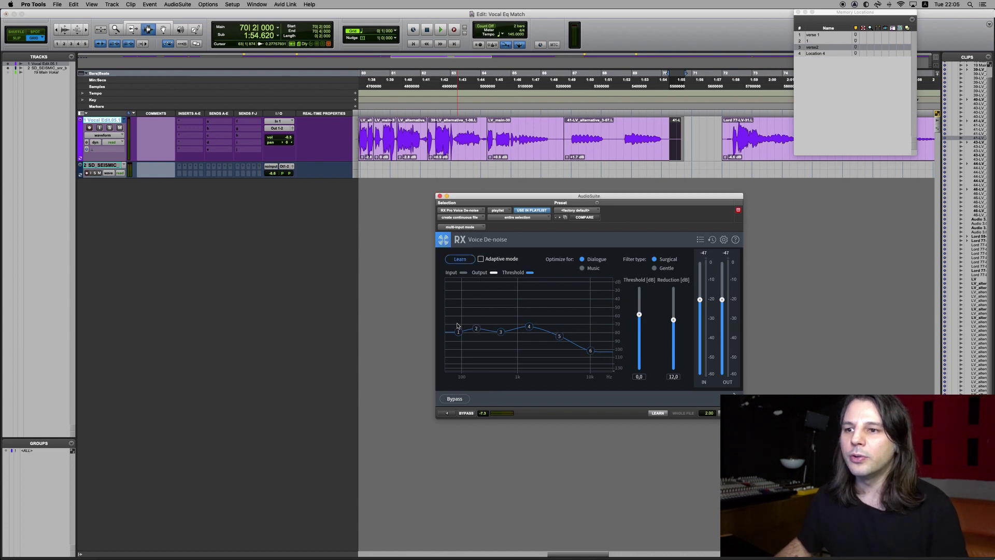
{"action": "left_click", "coordinate": [443, 414]}
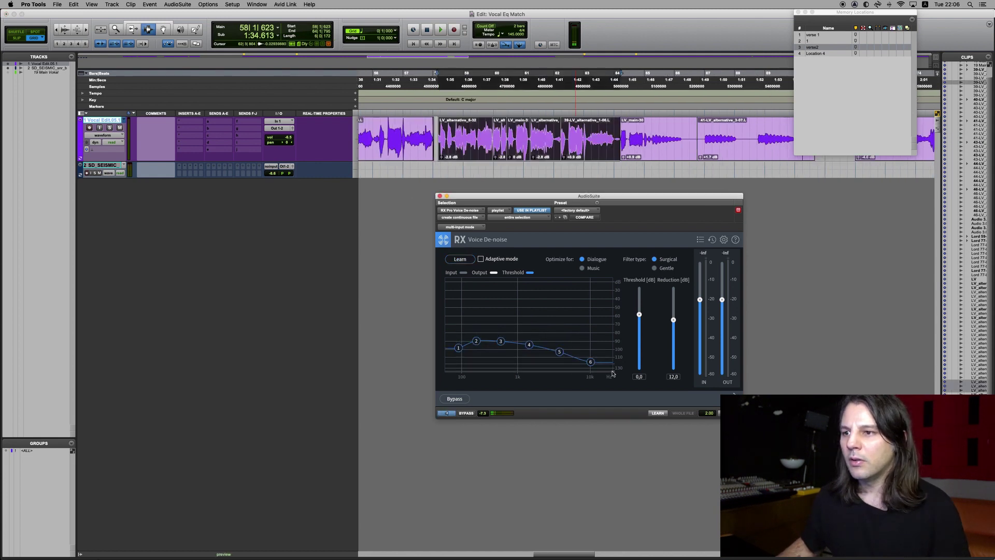
- Set the Voice De-noise reduction to 3 dB and compare the selected verse 1 clips with and without bypass in preview
{"action": "left_click_drag", "start_coordinate": [674, 319], "coordinate": [673, 340]}
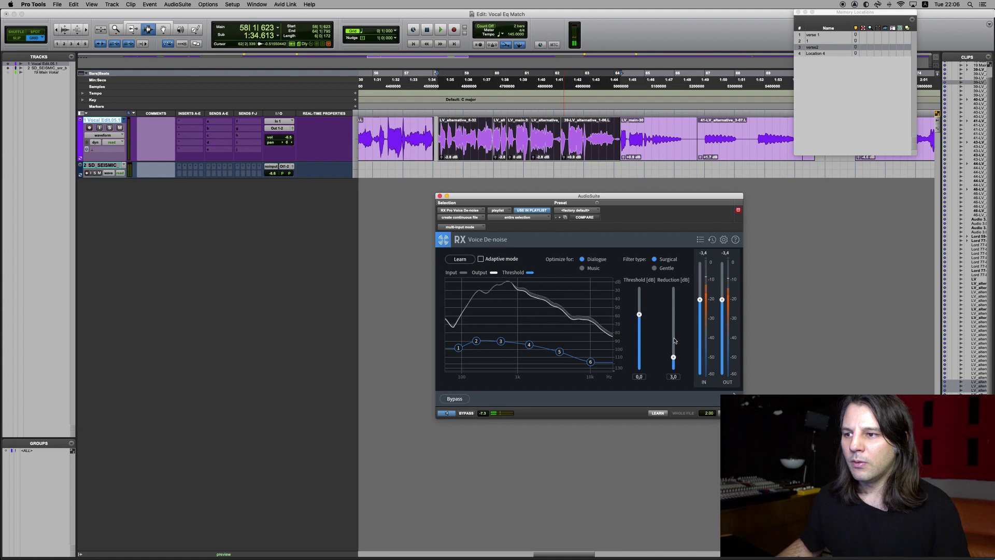
{"action": "left_click", "coordinate": [466, 413]}
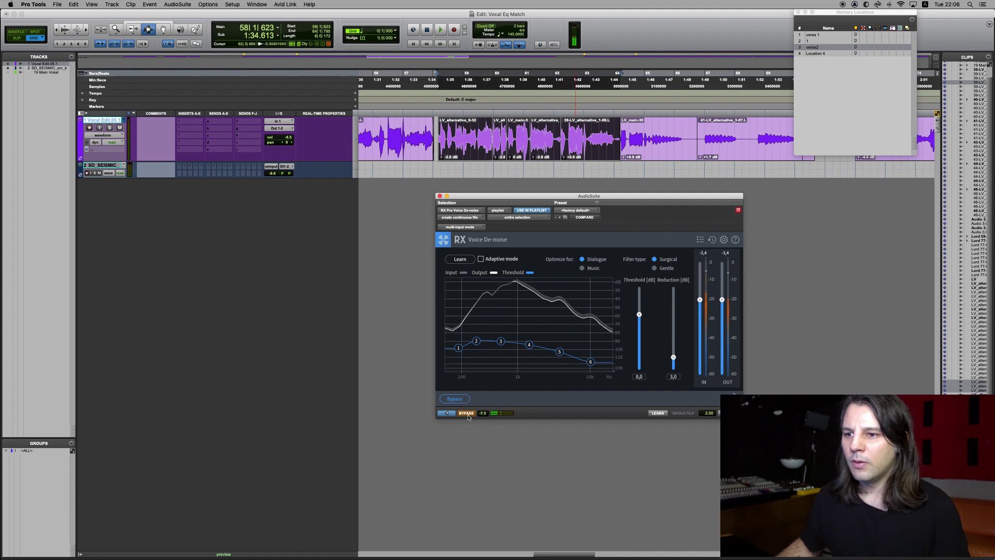
{"action": "left_click", "coordinate": [467, 413]}
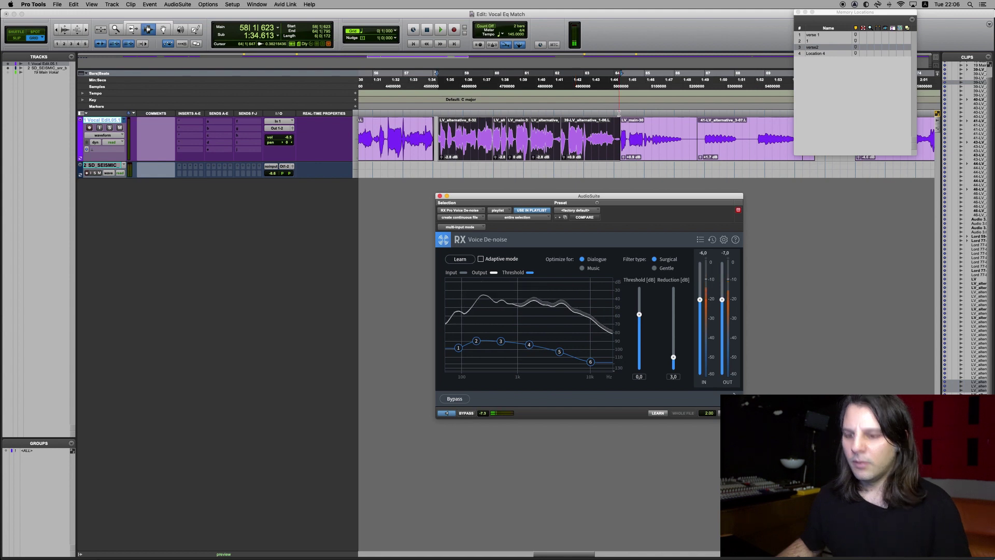
- Stop the preview, select all vocal clips from the start of verse 1 to the last verse 2 clip, and render Voice De-noise across them
{"action": "key", "text": "r"}
{"action": "key", "text": "r"}
{"action": "key", "text": "r"}
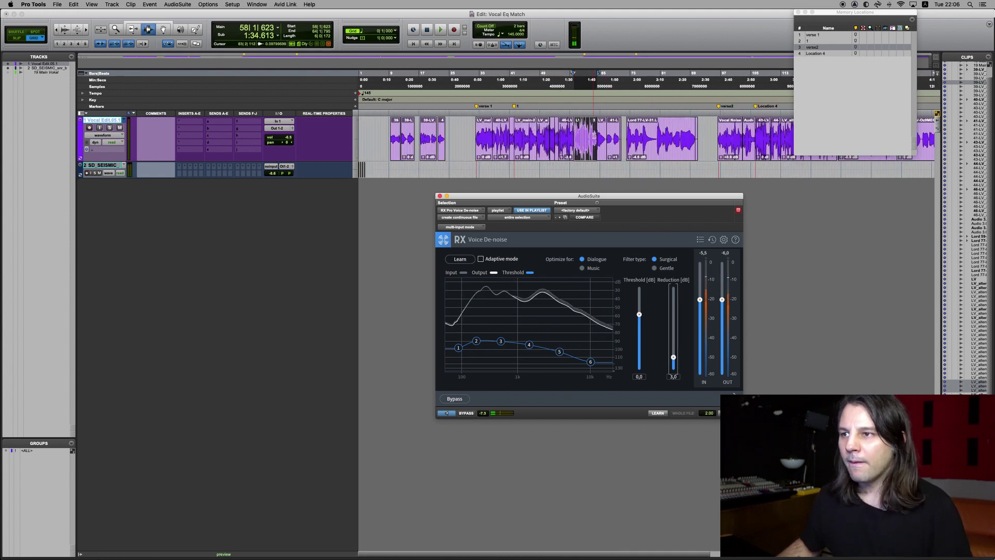
{"action": "scroll", "coordinate": [545, 149], "scroll_direction": "down", "scroll_amount": 1}
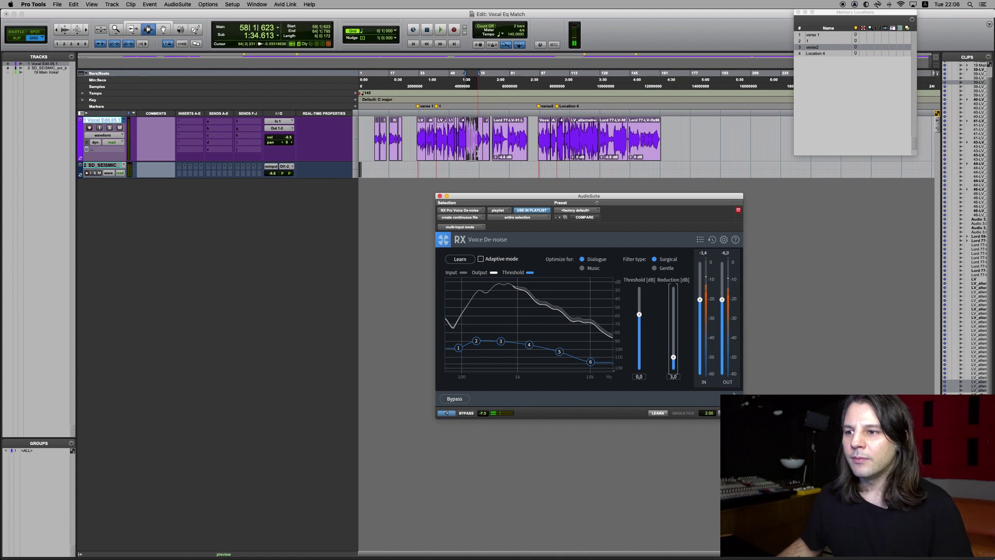
{"action": "key", "text": "space"}
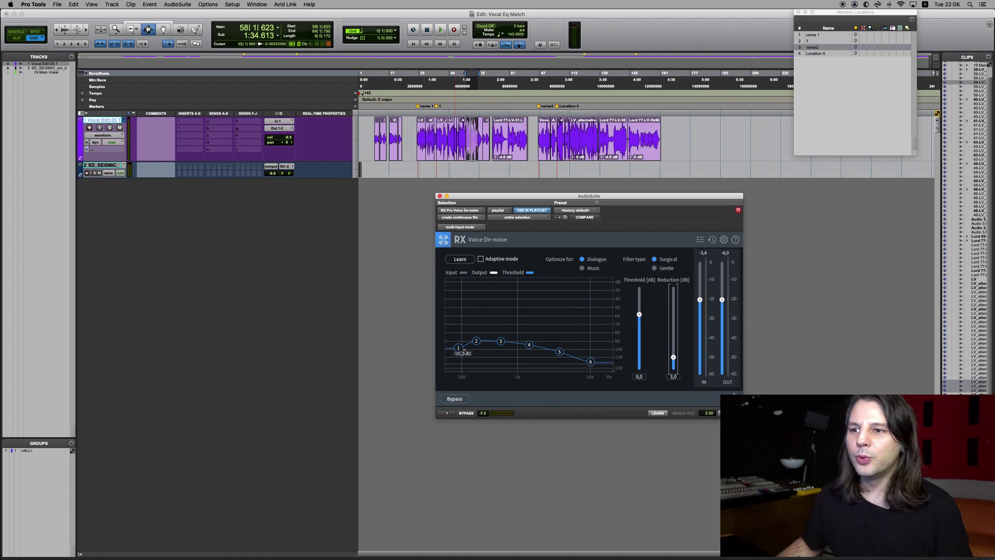
{"action": "double_click", "coordinate": [423, 132]}
{"action": "double_click", "coordinate": [650, 128], "text": "shift"}
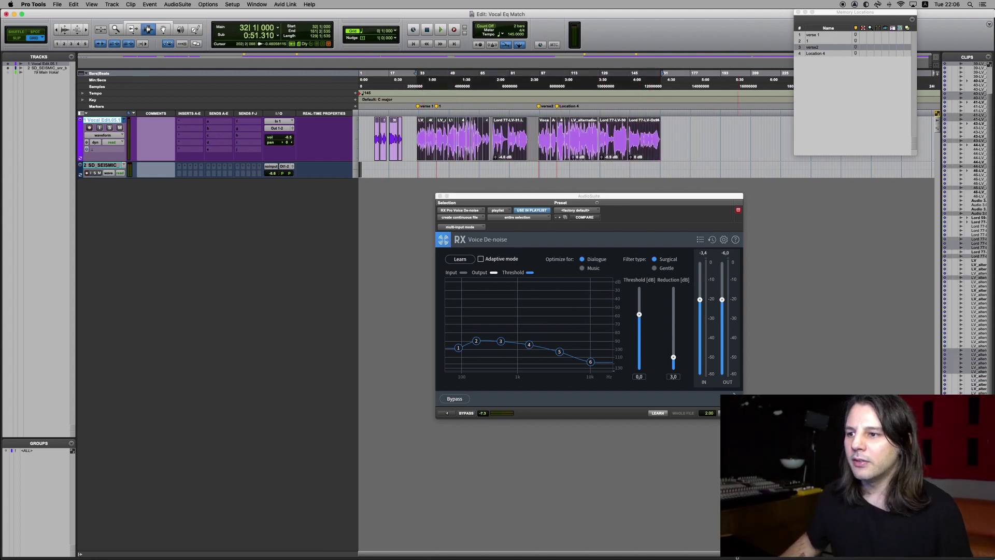
{"action": "left_click", "coordinate": [730, 413]}
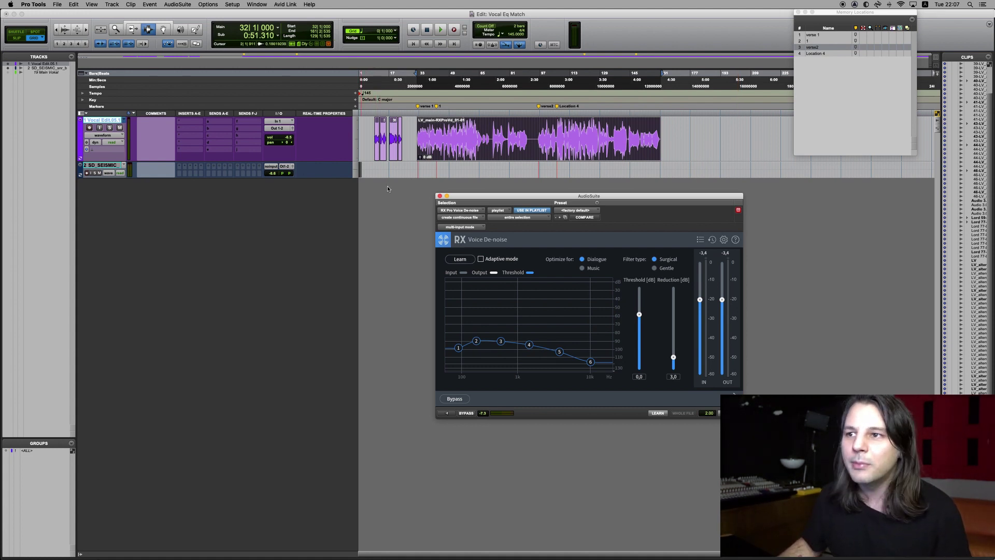
- Play the rendered vocal from just before the verse2 marker to check the noise reduction
{"action": "left_click", "coordinate": [539, 131]}
{"action": "key", "text": "space"}
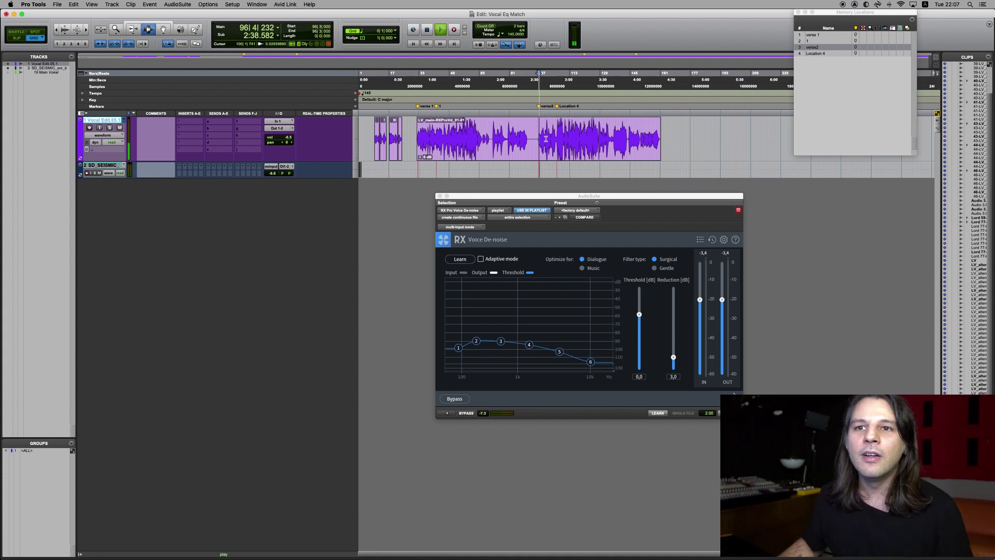
{"action": "key", "text": "space"}
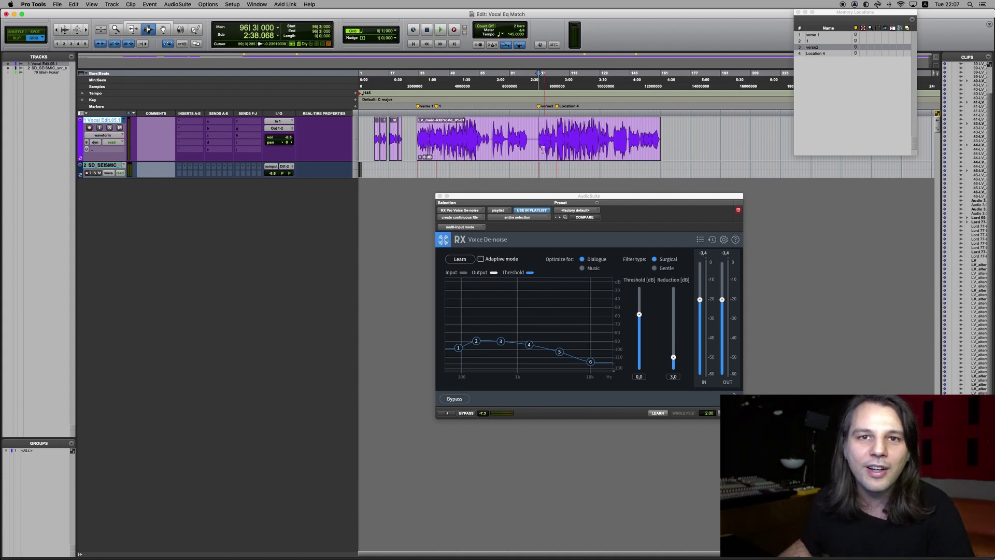